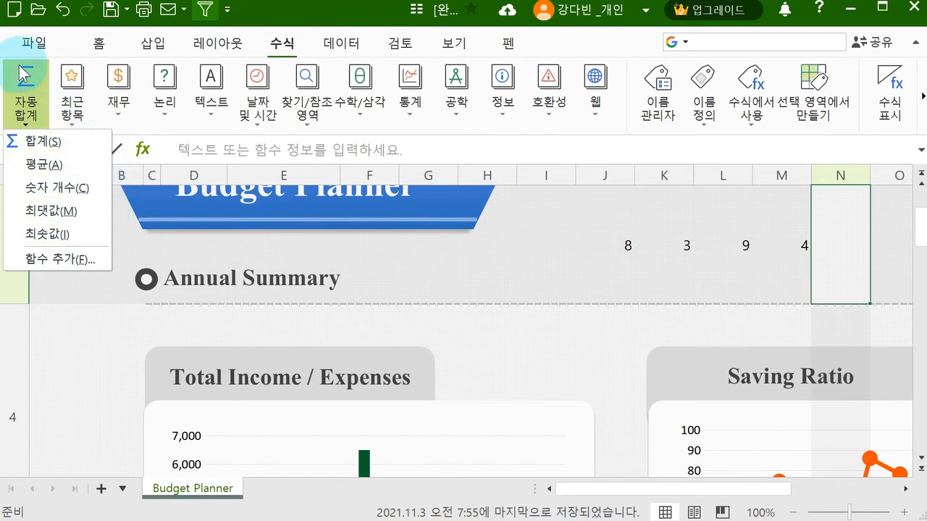
Browse the function lists for recently used, financial, logical and text functions.
{"action": "left_click", "coordinate": [73, 109]}
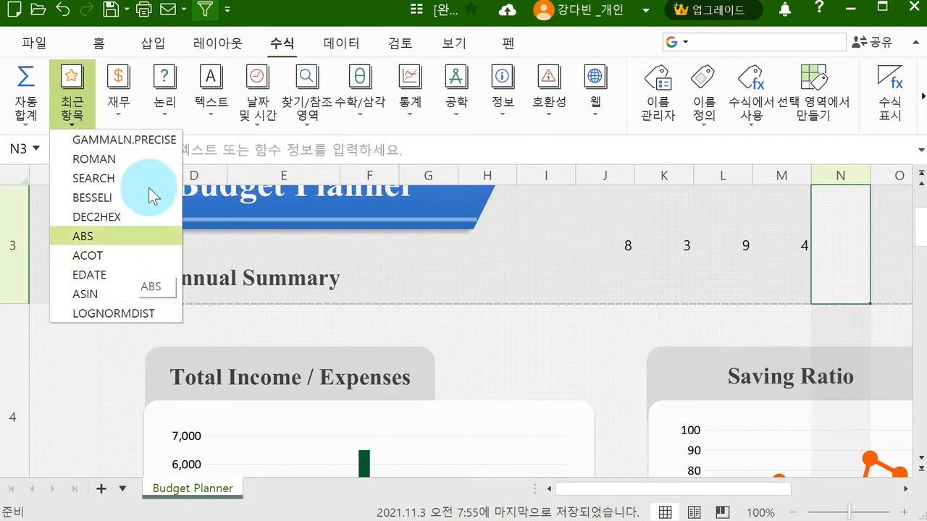
{"action": "left_click", "coordinate": [125, 117]}
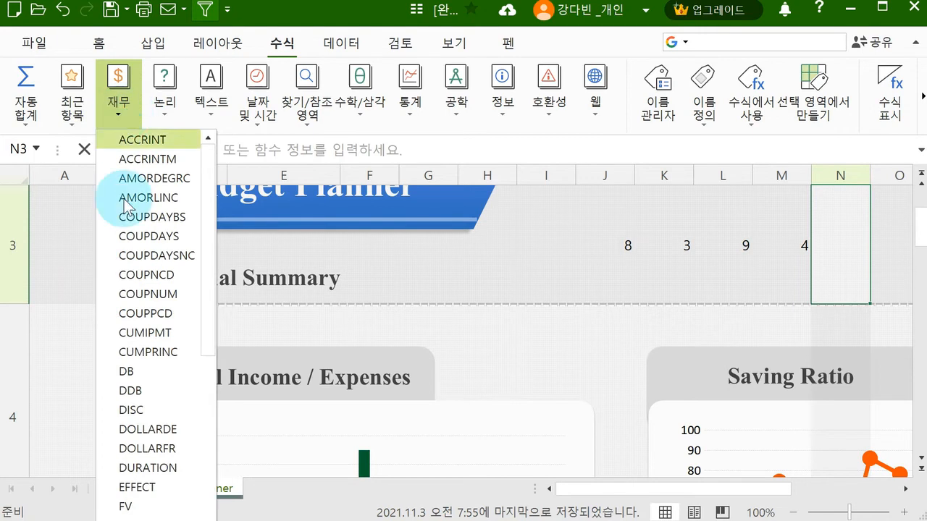
{"action": "scroll", "coordinate": [142, 310], "scroll_direction": "down", "scroll_amount": 6}
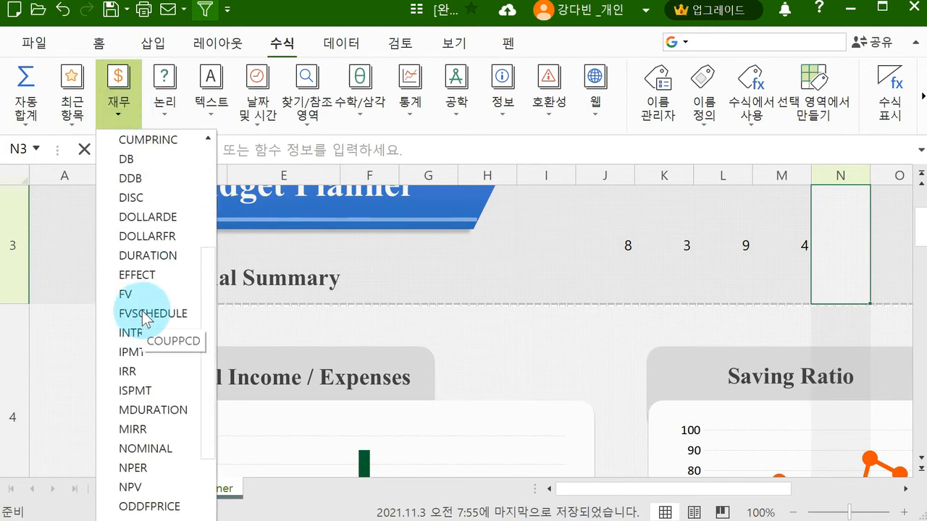
{"action": "scroll", "coordinate": [142, 311], "scroll_direction": "down", "scroll_amount": 2}
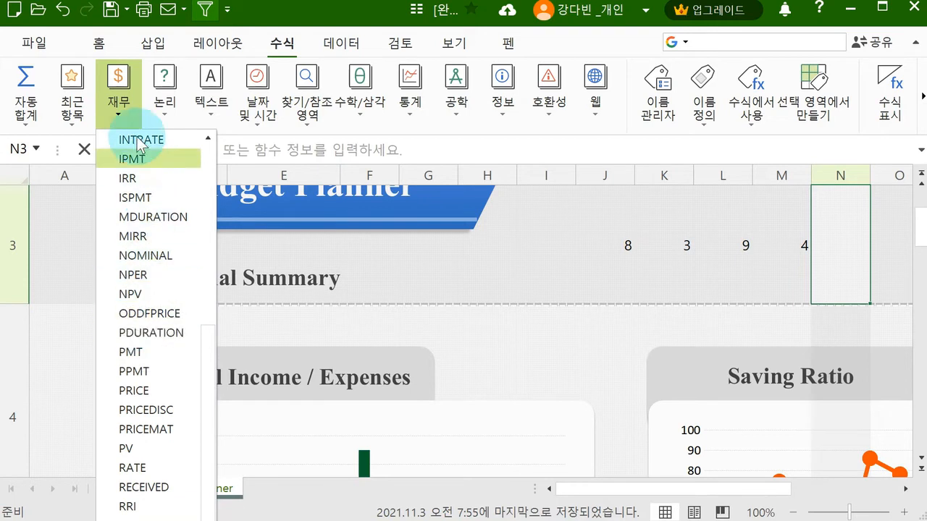
{"action": "left_click", "coordinate": [158, 120]}
{"action": "left_click", "coordinate": [158, 119]}
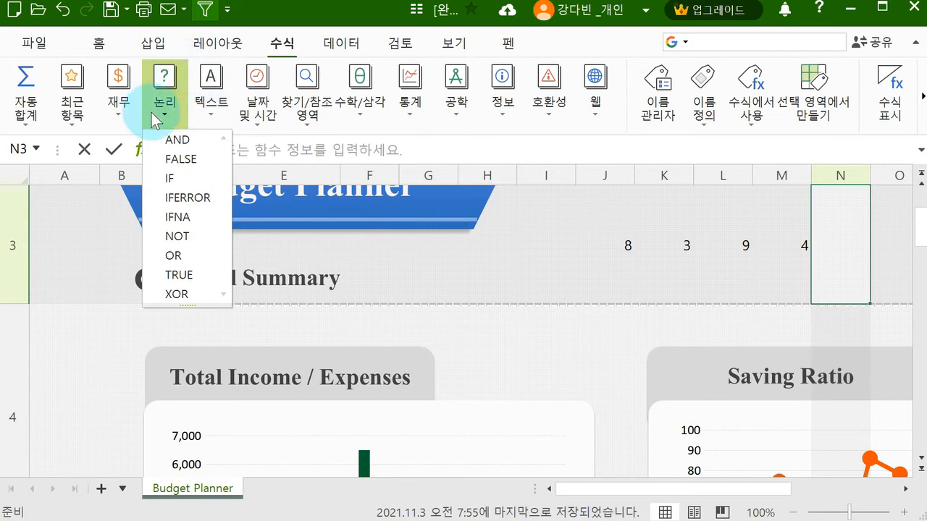
{"action": "left_click", "coordinate": [212, 110]}
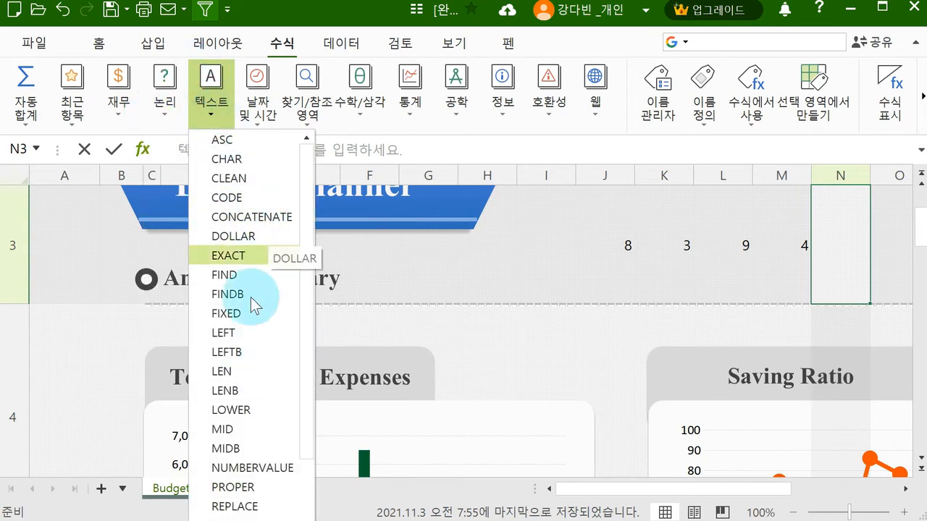
{"action": "scroll", "coordinate": [267, 274], "scroll_direction": "down", "scroll_amount": 4}
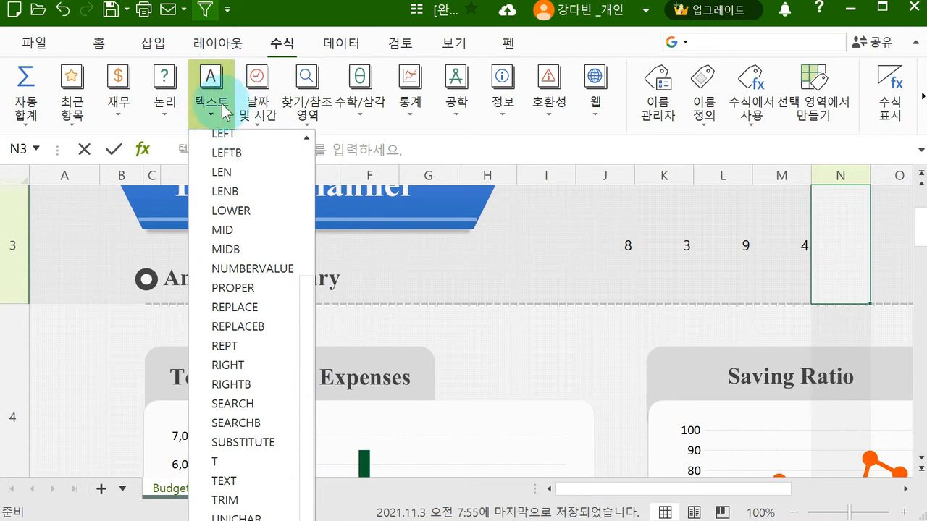
Browse the date and time, lookup and reference, math and trigonometry, statistical and AutoSum function lists.
{"action": "left_click", "coordinate": [255, 120]}
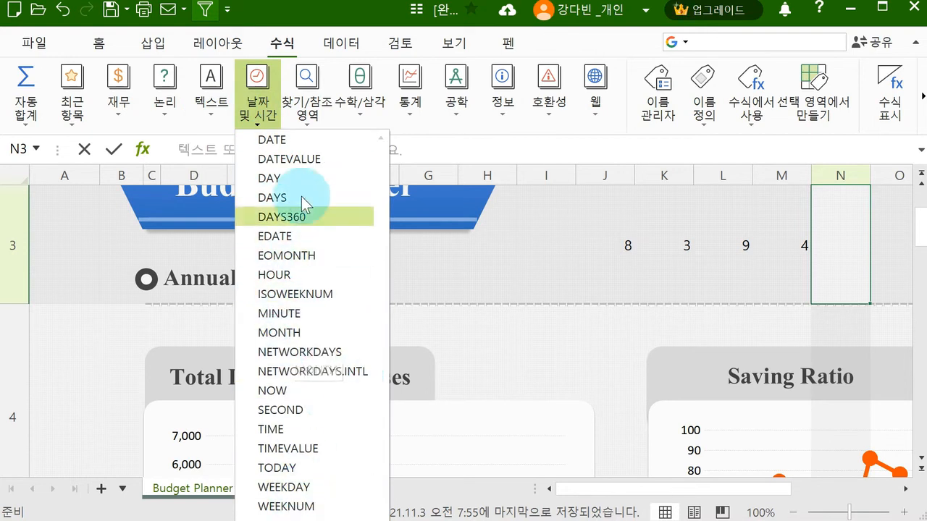
{"action": "left_click", "coordinate": [311, 129]}
{"action": "left_click", "coordinate": [310, 127]}
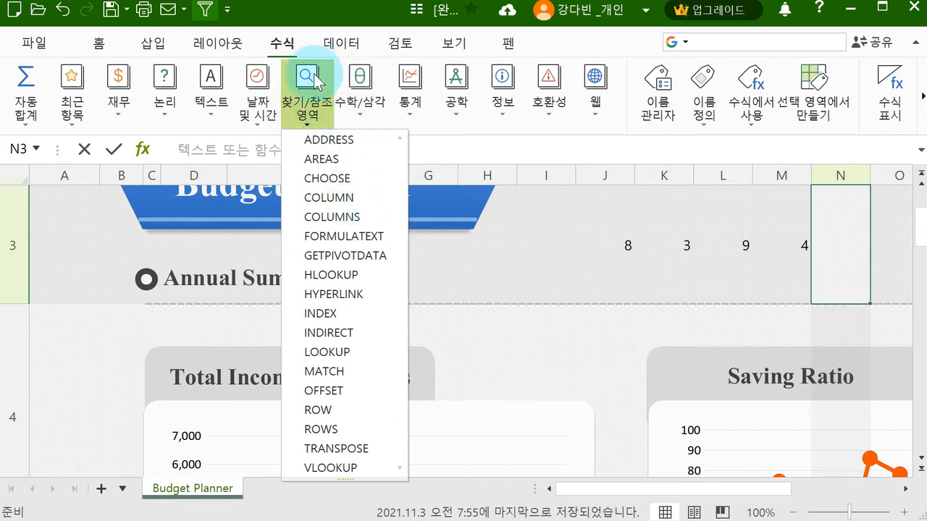
{"action": "left_click", "coordinate": [367, 112]}
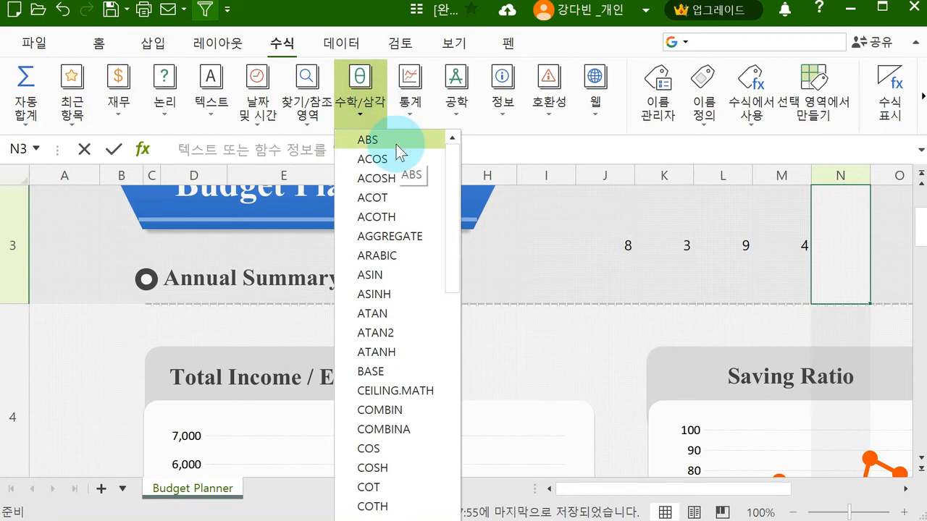
{"action": "scroll", "coordinate": [365, 372], "scroll_direction": "down", "scroll_amount": 3}
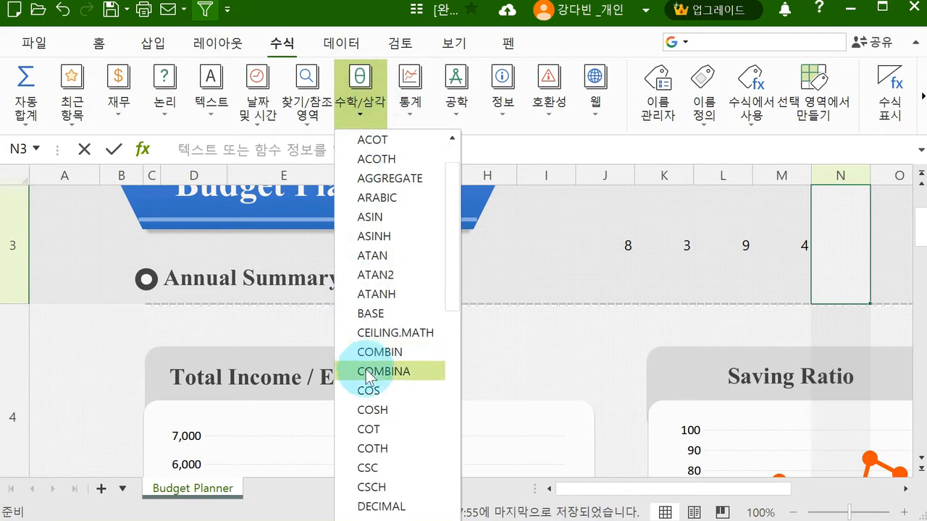
{"action": "scroll", "coordinate": [367, 378], "scroll_direction": "down", "scroll_amount": 1}
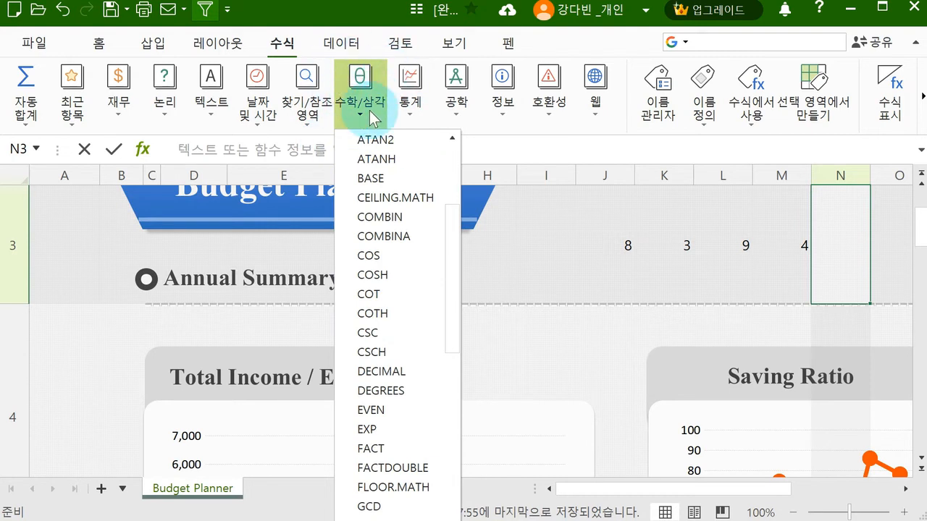
{"action": "left_click", "coordinate": [404, 112]}
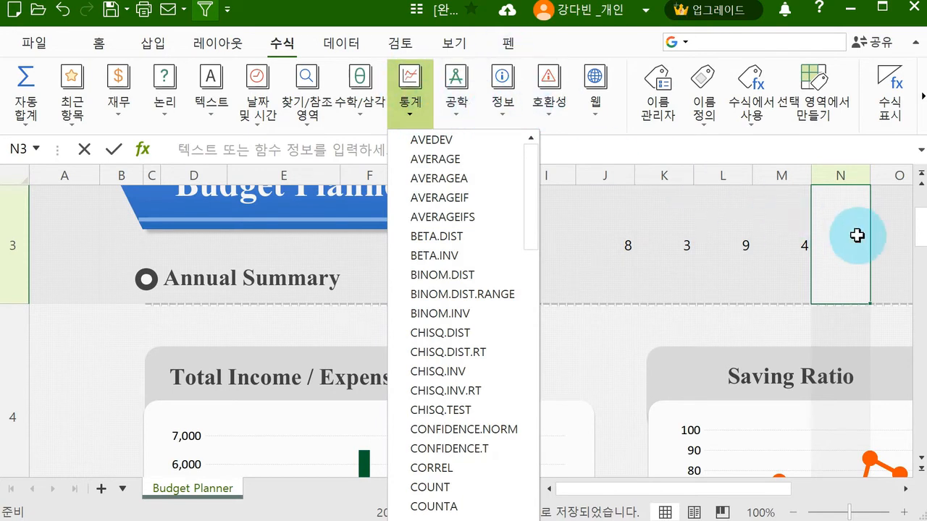
{"action": "left_click", "coordinate": [857, 234]}
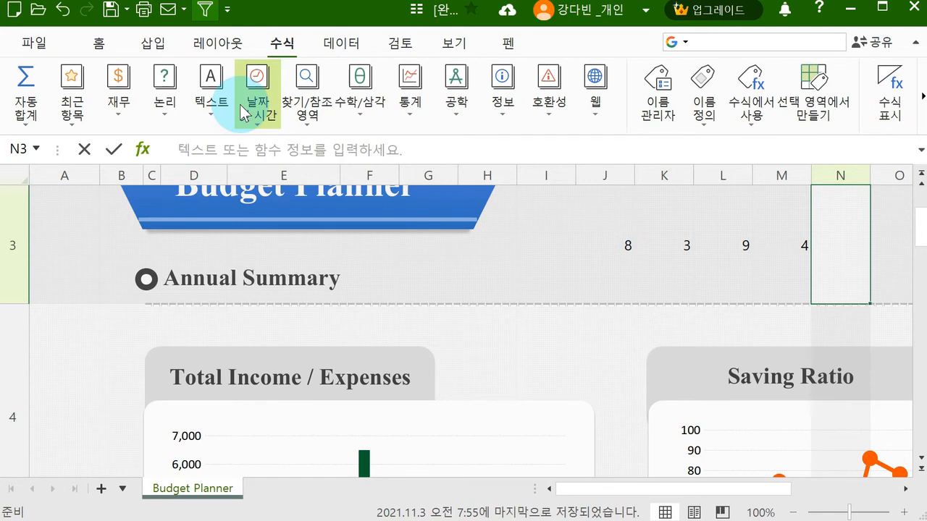
{"action": "left_click", "coordinate": [41, 121]}
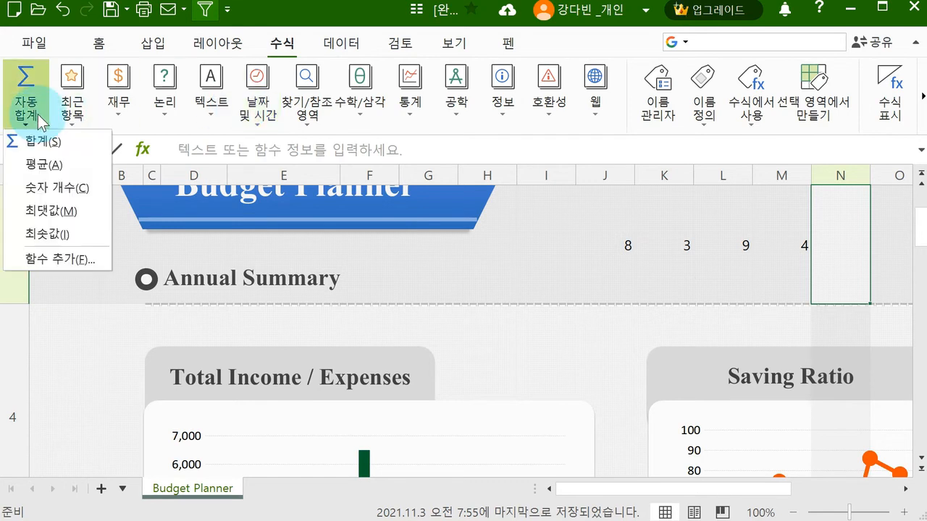
{"action": "left_click", "coordinate": [60, 176]}
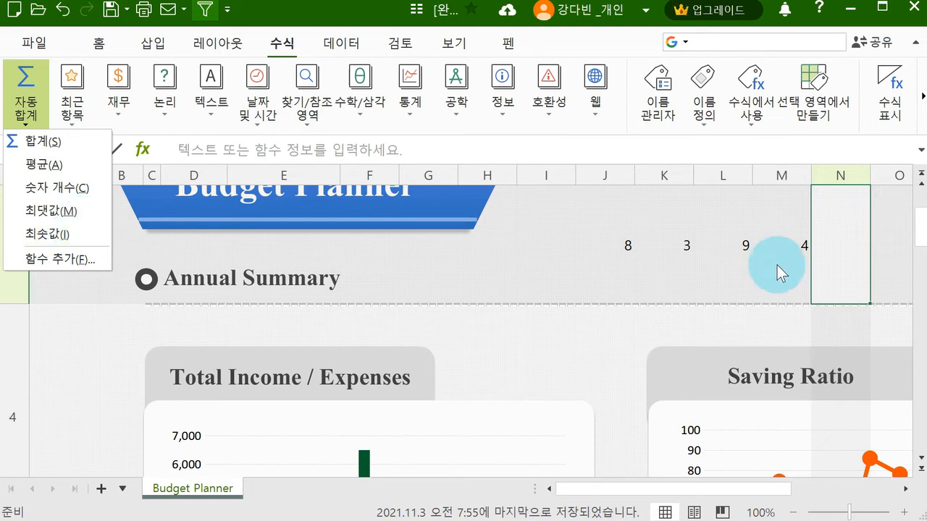
{"action": "left_click", "coordinate": [842, 254]}
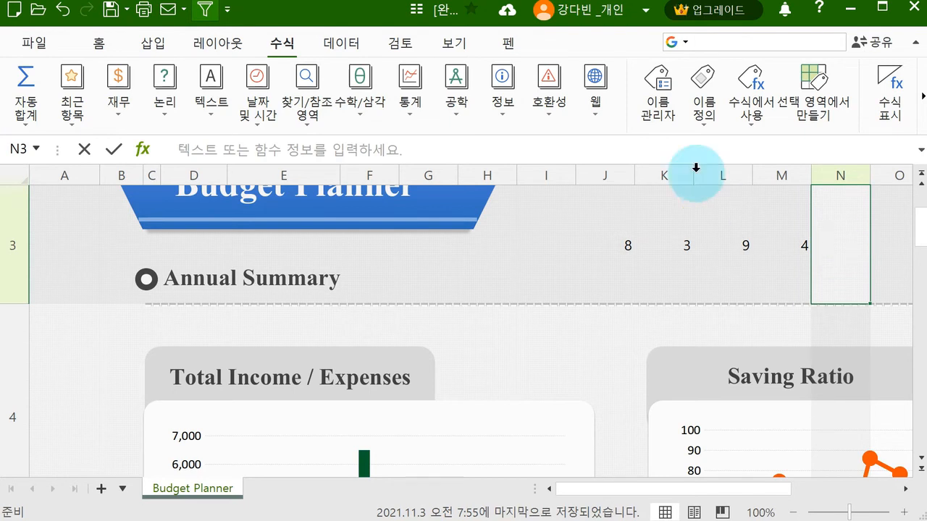
Total cells J3:M3 in cell N3 with the AutoSum SUM function.
{"action": "left_click", "coordinate": [20, 116]}
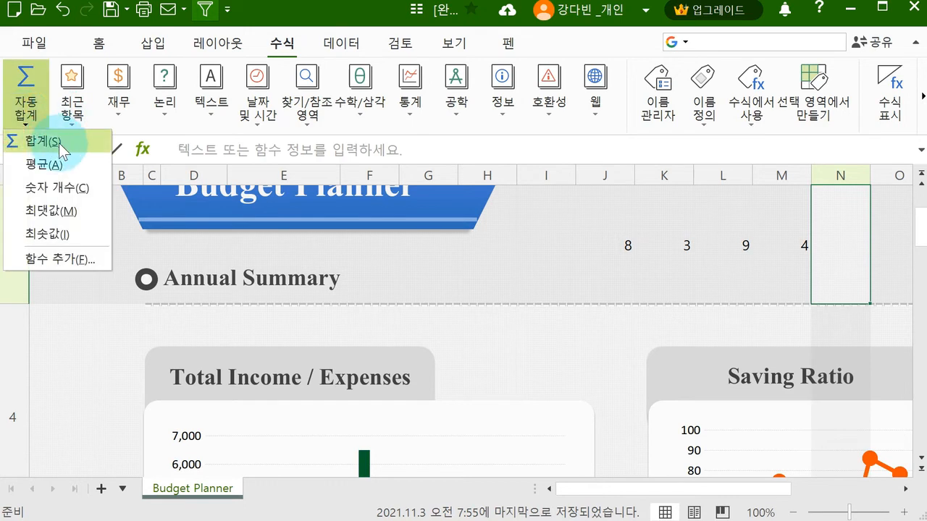
{"action": "left_click", "coordinate": [44, 142]}
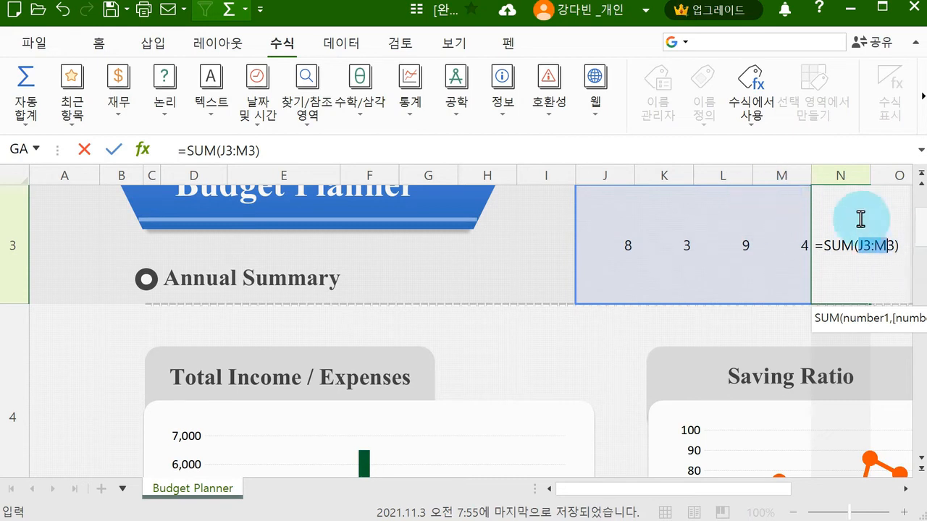
{"action": "left_click_drag", "start_coordinate": [893, 251], "coordinate": [865, 253]}
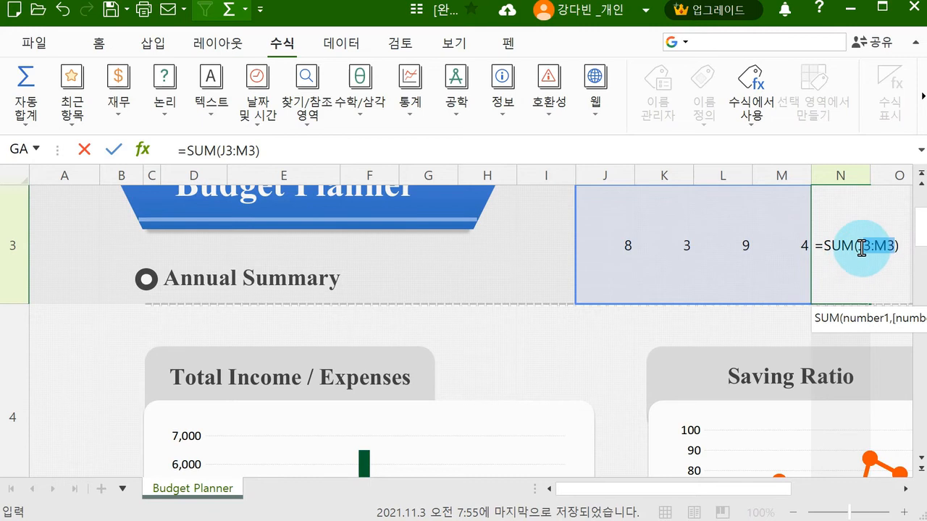
{"action": "left_click_drag", "start_coordinate": [613, 246], "coordinate": [746, 252]}
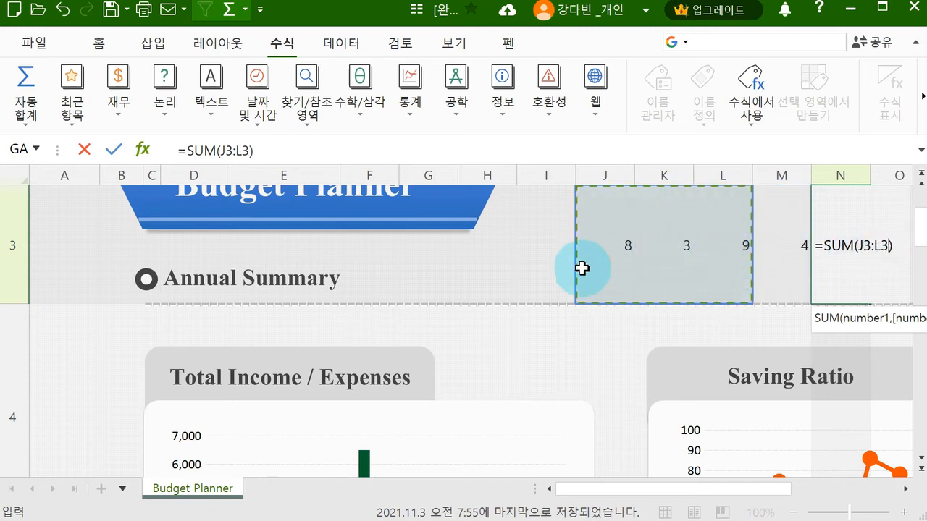
{"action": "left_click_drag", "start_coordinate": [598, 263], "coordinate": [788, 259]}
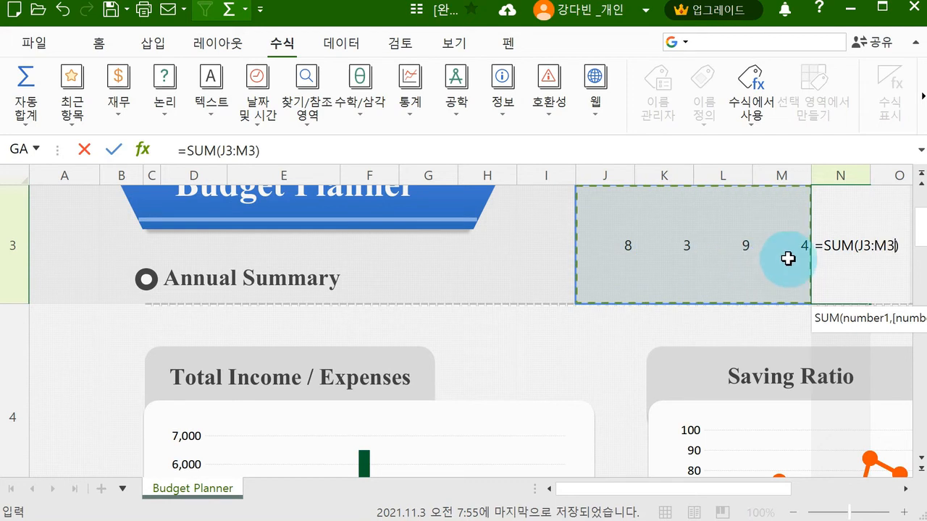
{"action": "left_click", "coordinate": [835, 234]}
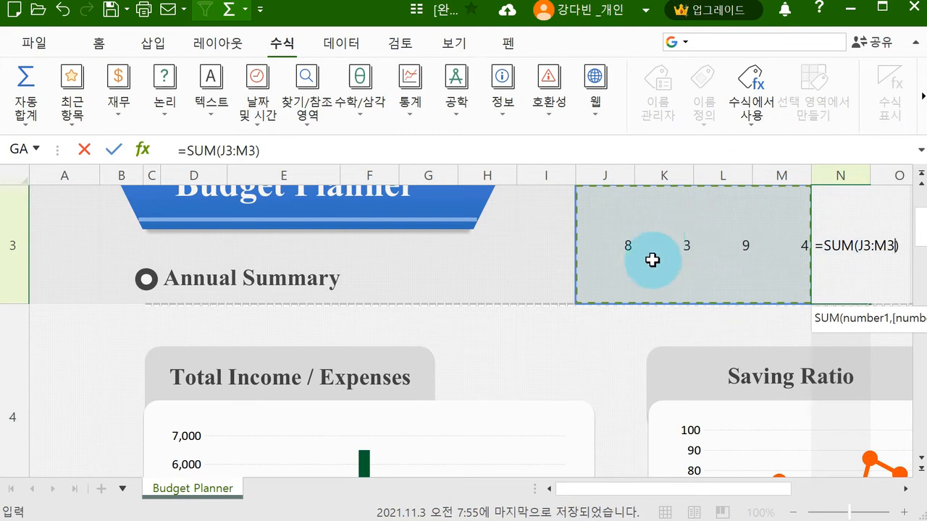
{"action": "left_click", "coordinate": [883, 249]}
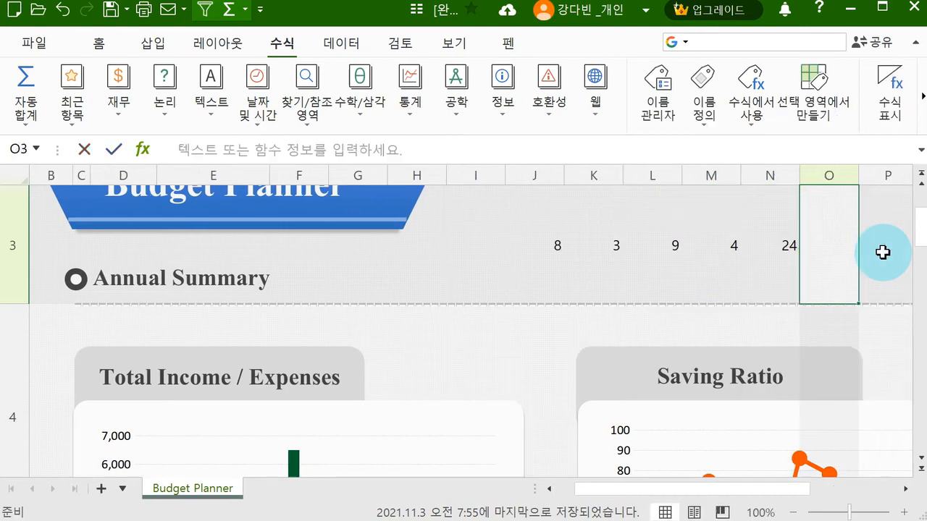
Examine the formulas behind the total in N3 and the source cells J3, K3 and M3.
{"action": "left_click", "coordinate": [774, 283]}
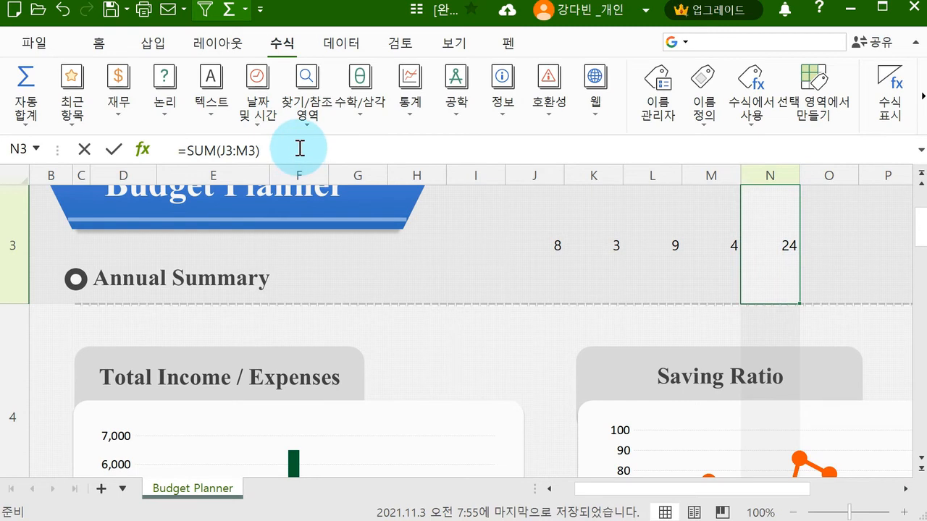
{"action": "left_click", "coordinate": [559, 284]}
{"action": "left_click", "coordinate": [610, 276]}
{"action": "left_click", "coordinate": [716, 271]}
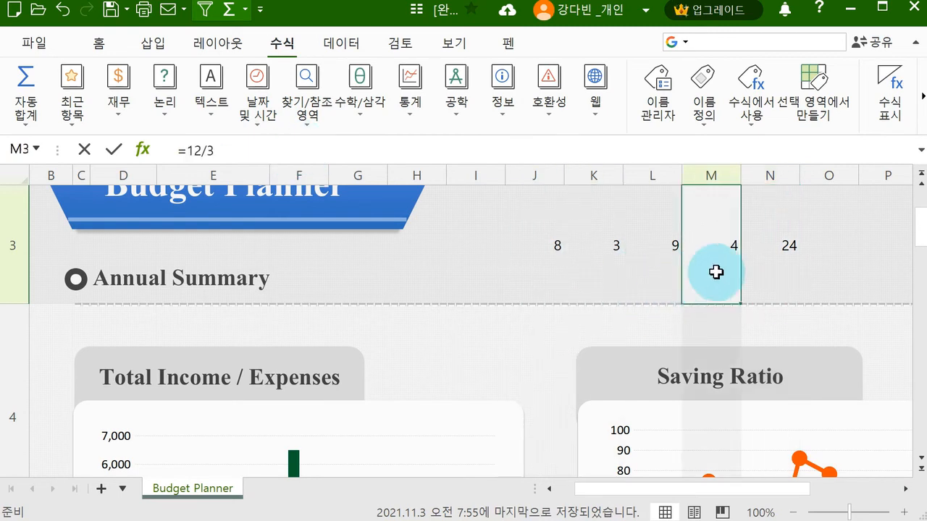
{"action": "left_click", "coordinate": [797, 252]}
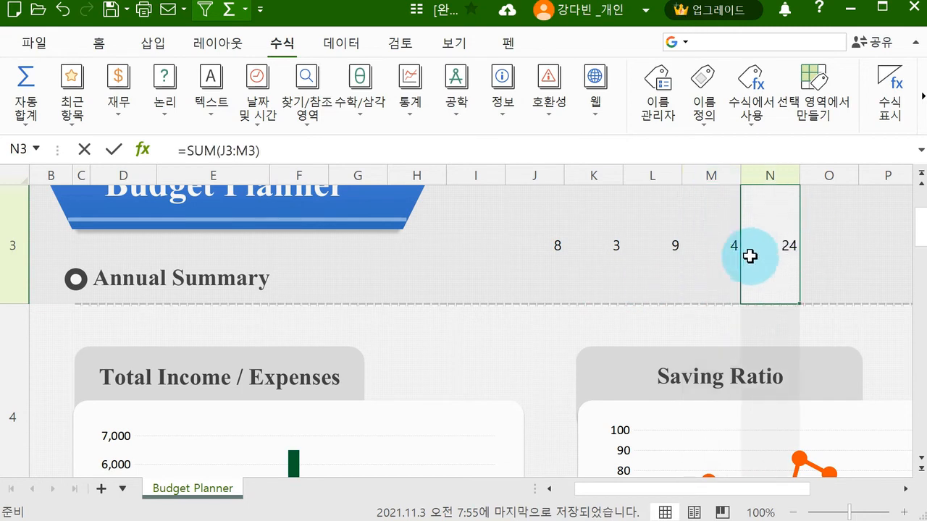
{"action": "left_click", "coordinate": [829, 259]}
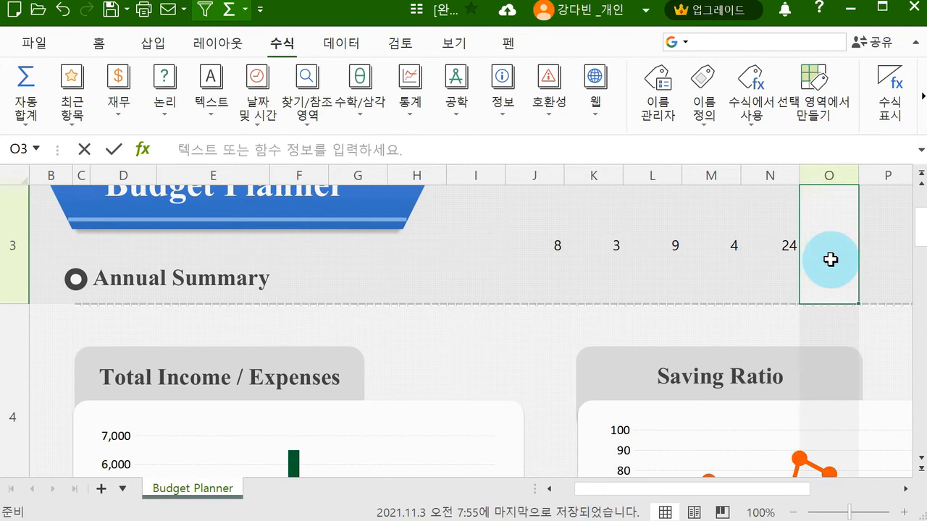
{"action": "left_click", "coordinate": [27, 116]}
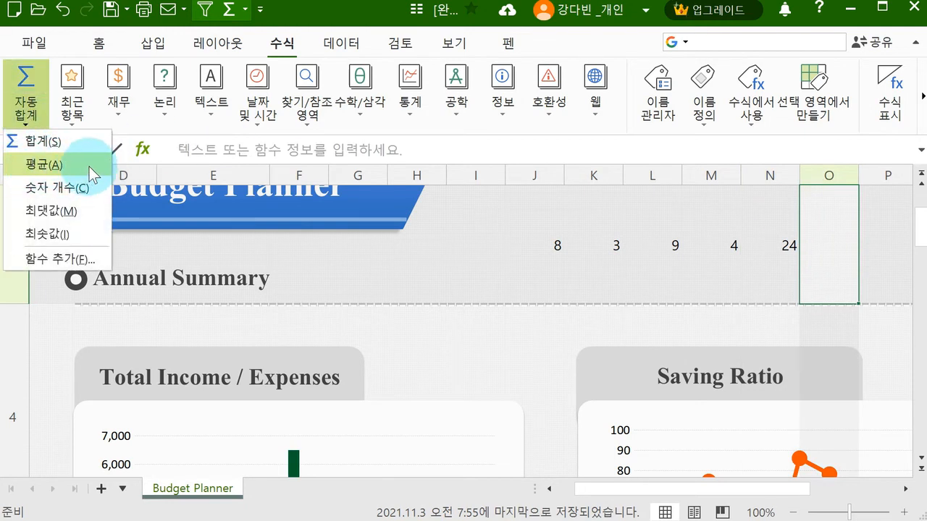
{"action": "left_click", "coordinate": [782, 285]}
{"action": "left_click_drag", "start_coordinate": [553, 250], "coordinate": [695, 266]}
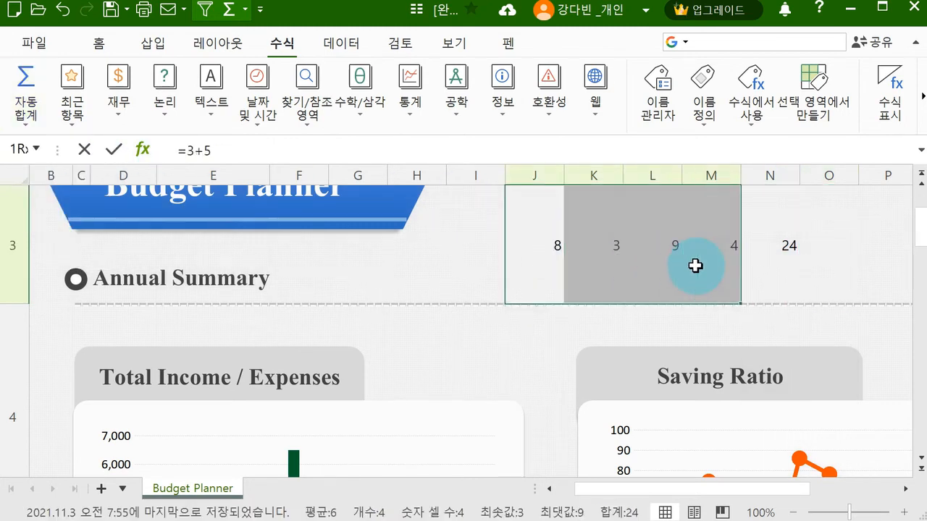
{"action": "left_click", "coordinate": [786, 246]}
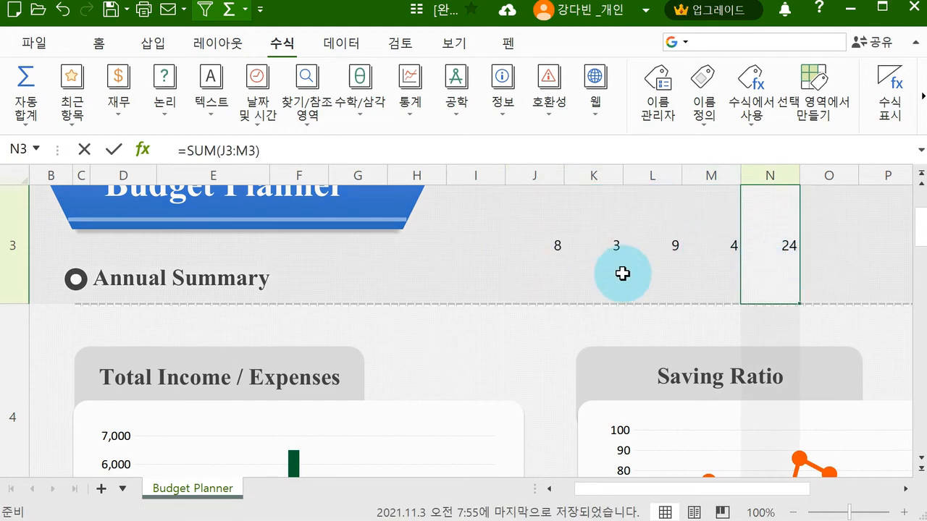
Average cells J3:M3 in cell O3 with the AutoSum AVERAGE function, replacing the suggested range.
{"action": "left_click", "coordinate": [830, 248]}
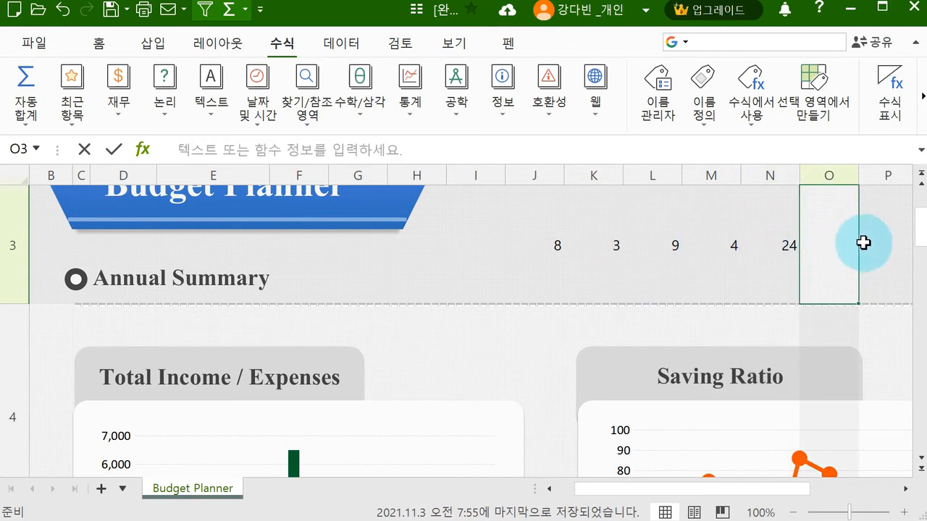
{"action": "left_click", "coordinate": [27, 117]}
{"action": "left_click", "coordinate": [46, 167]}
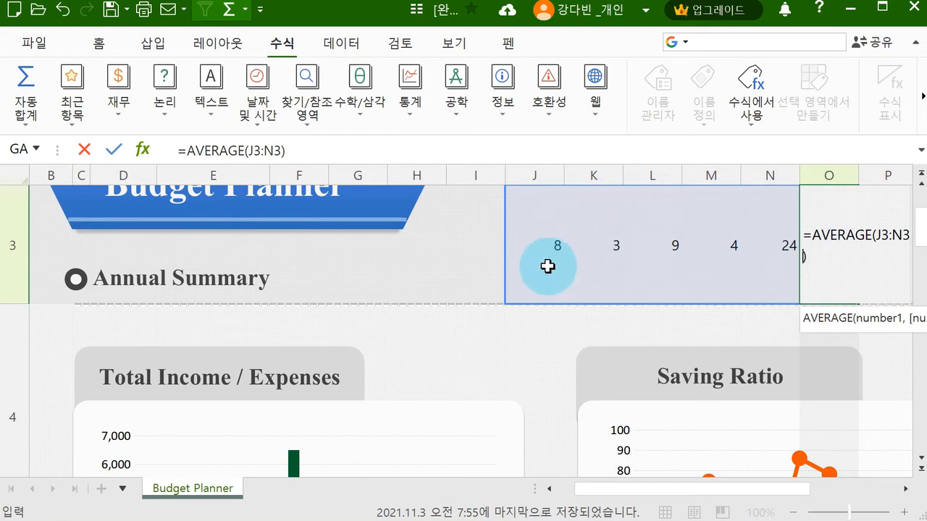
{"action": "left_click_drag", "start_coordinate": [521, 230], "coordinate": [721, 228]}
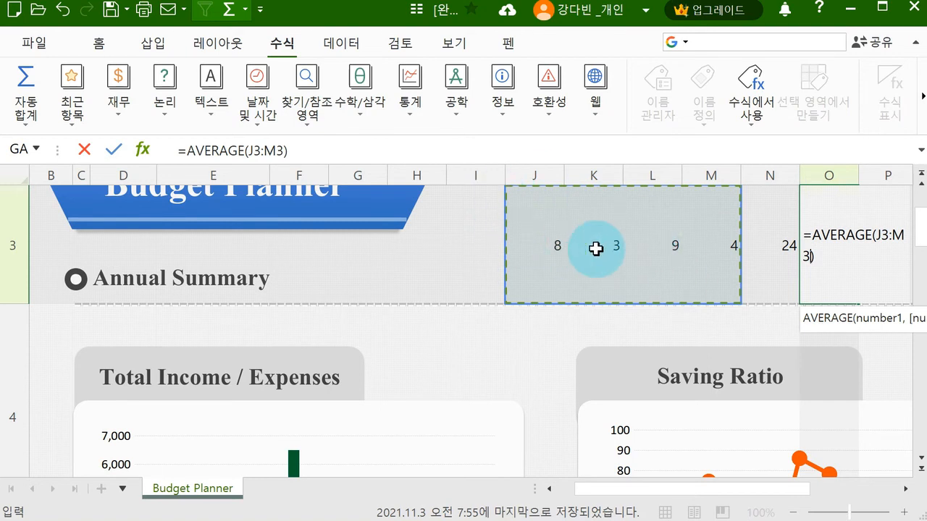
{"action": "key", "text": "Tab"}
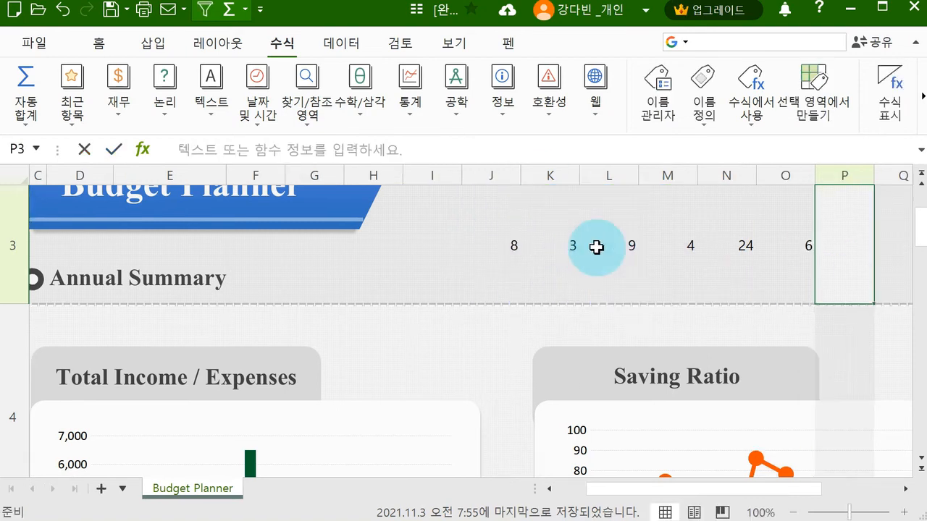
Examine the SUM formula in N3 and the AVERAGE formula in O3.
{"action": "left_click", "coordinate": [728, 261]}
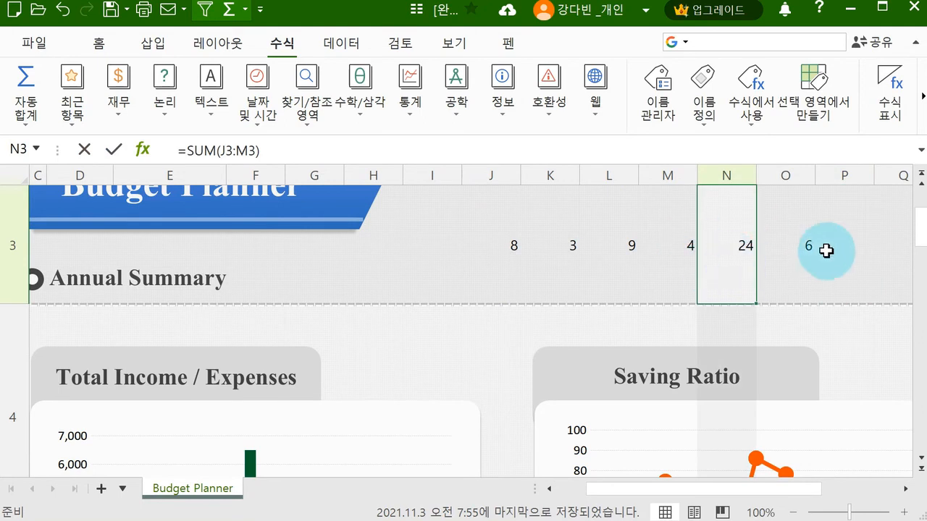
{"action": "left_click", "coordinate": [800, 265]}
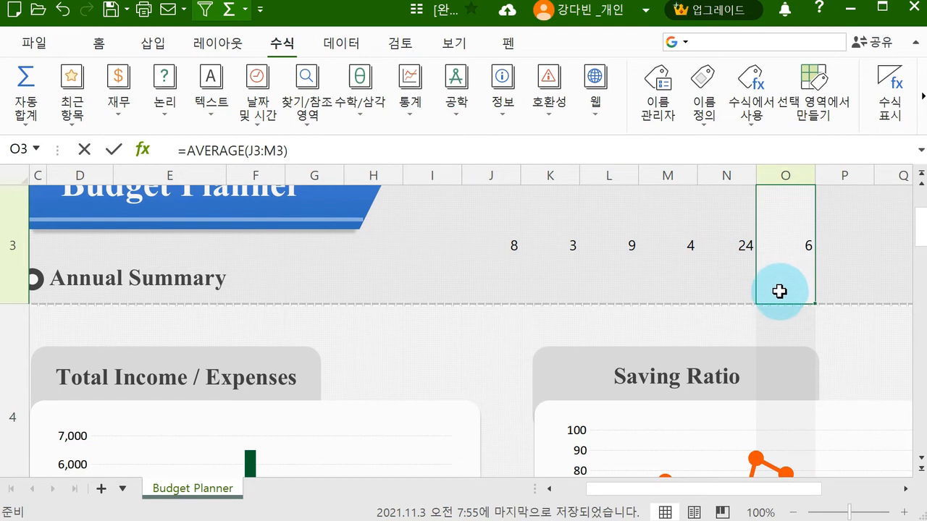
{"action": "left_click", "coordinate": [838, 266]}
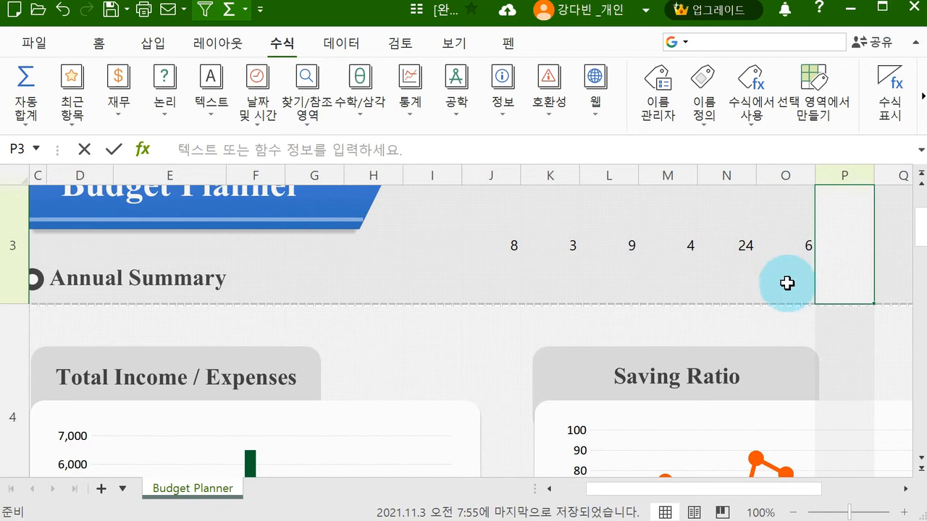
{"action": "left_click", "coordinate": [734, 271]}
{"action": "left_click", "coordinate": [780, 267]}
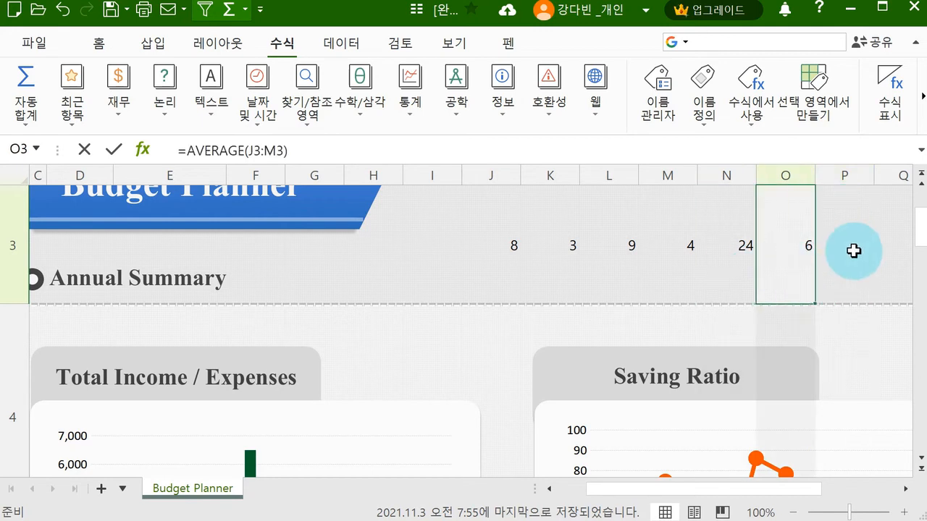
Count the numeric cells in J3:M3 in cell P3 with the AutoSum COUNT function, replacing the suggested range.
{"action": "left_click", "coordinate": [821, 279]}
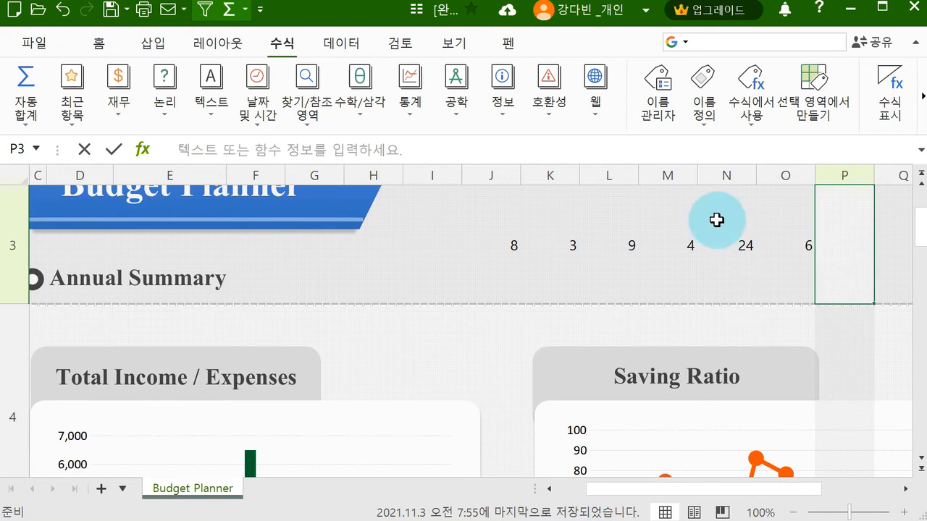
{"action": "left_click", "coordinate": [25, 116]}
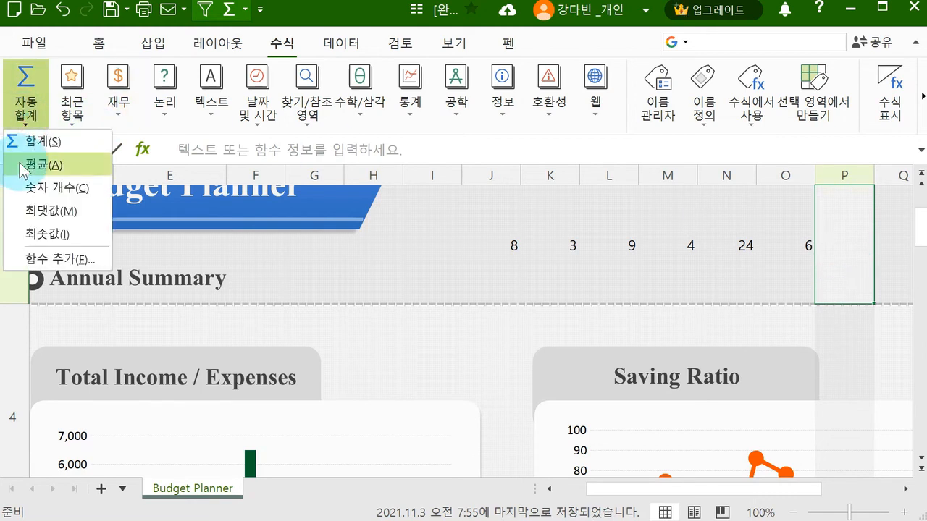
{"action": "left_click", "coordinate": [52, 192]}
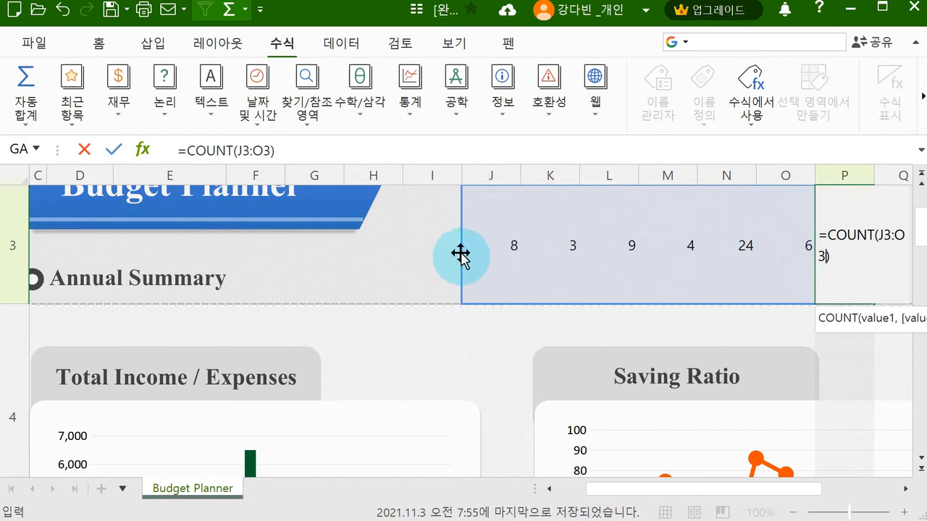
{"action": "left_click_drag", "start_coordinate": [480, 228], "coordinate": [657, 244]}
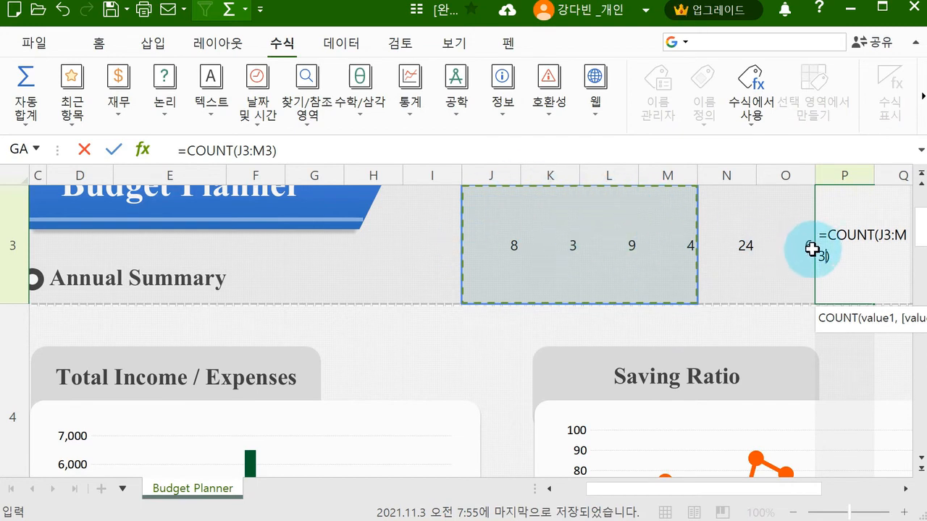
{"action": "key", "text": "Tab"}
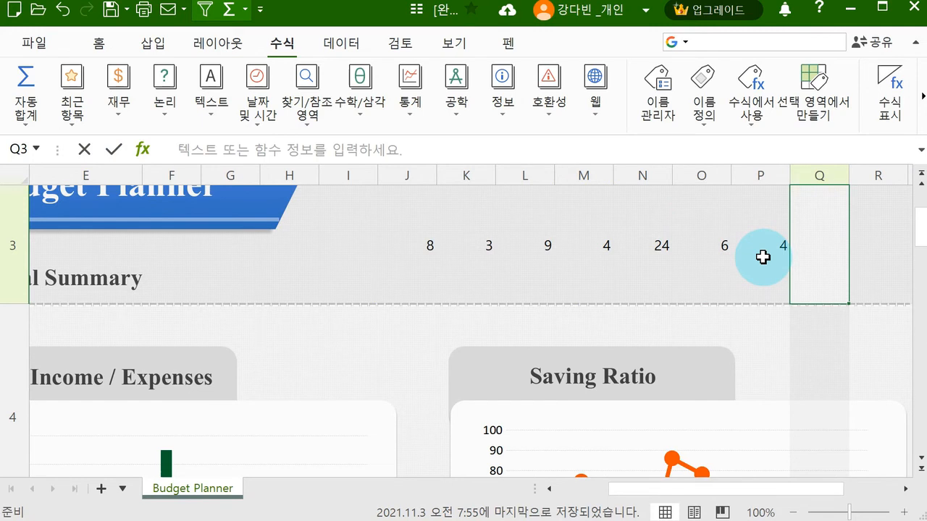
Clear the contents of cell L3 and check the COUNT formula in P3.
{"action": "left_click", "coordinate": [533, 258]}
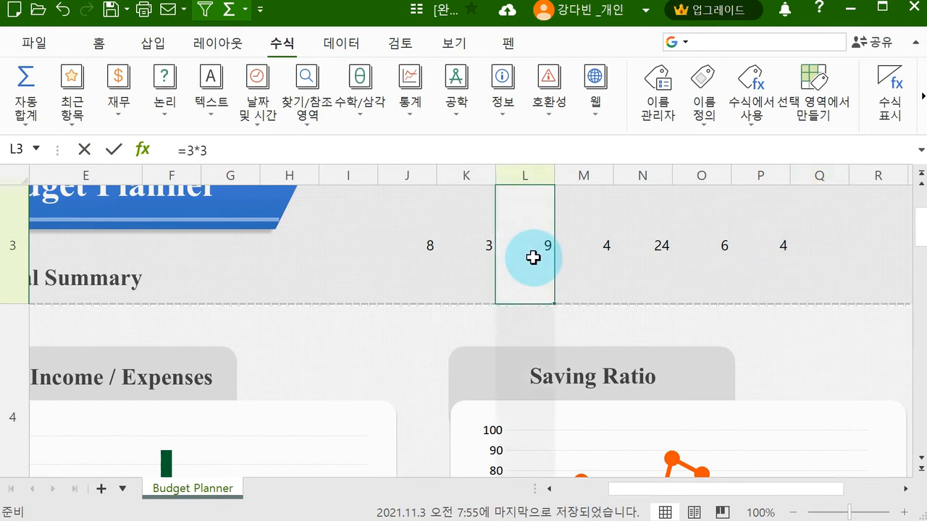
{"action": "key", "text": "BackSpace"}
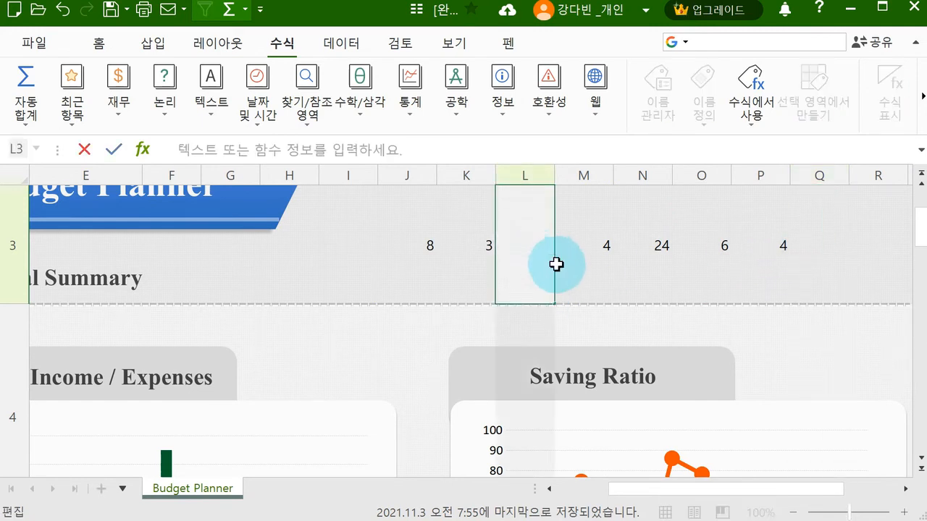
{"action": "key", "text": "Return"}
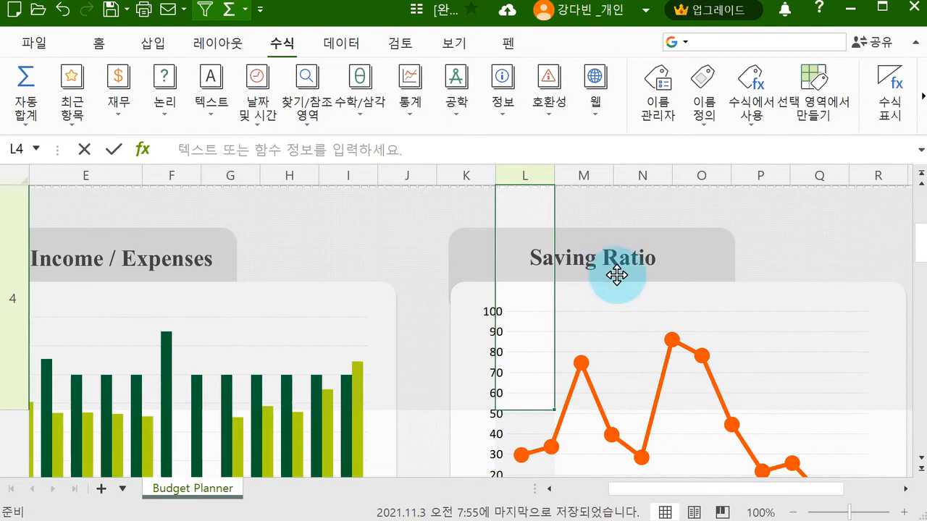
{"action": "key", "text": "Up"}
{"action": "left_click", "coordinate": [782, 239]}
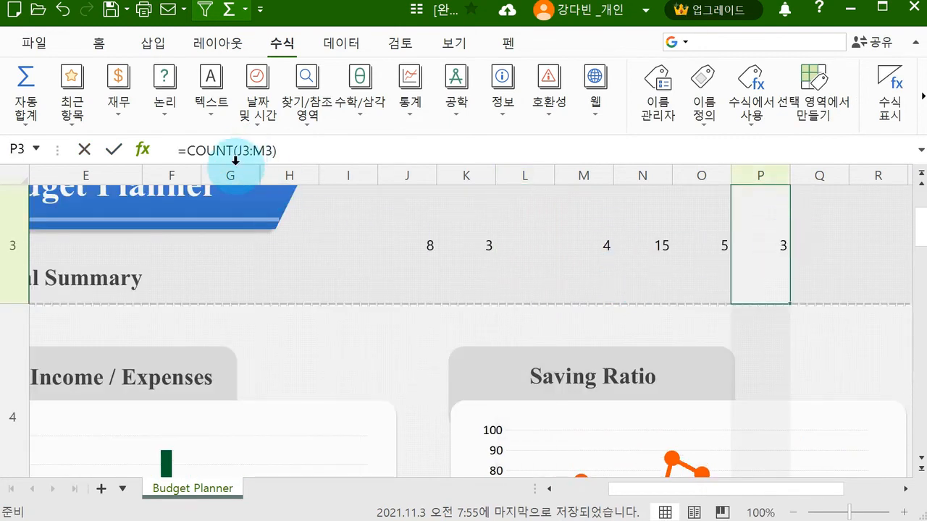
Compare cells J3, K3 and M3 with the count in P3, and undo the clearing of L3.
{"action": "left_click_drag", "start_coordinate": [435, 261], "coordinate": [576, 258]}
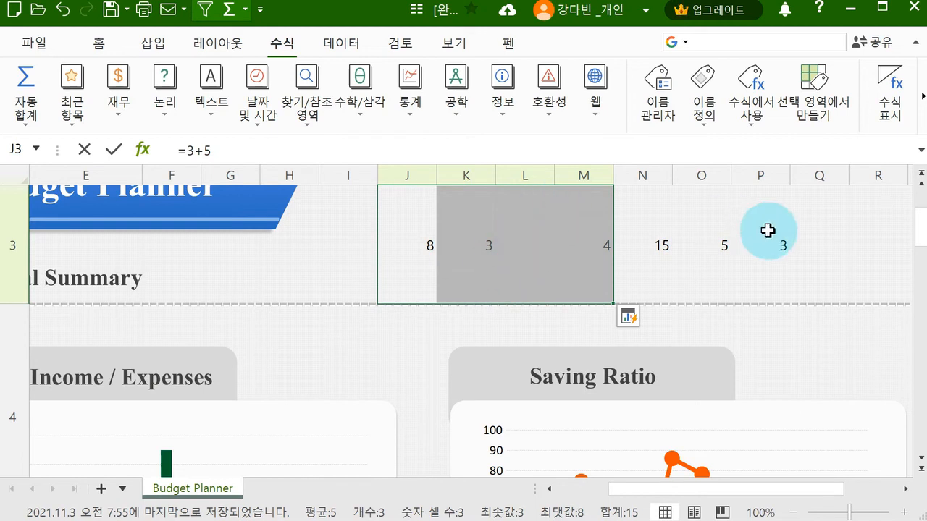
{"action": "left_click", "coordinate": [407, 241]}
{"action": "left_click", "coordinate": [481, 239]}
{"action": "left_click", "coordinate": [599, 241]}
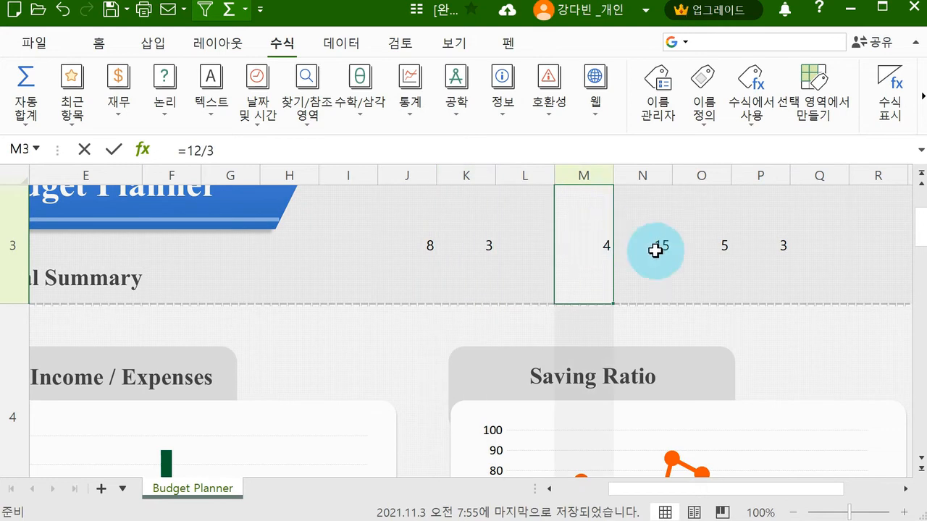
{"action": "left_click", "coordinate": [786, 221]}
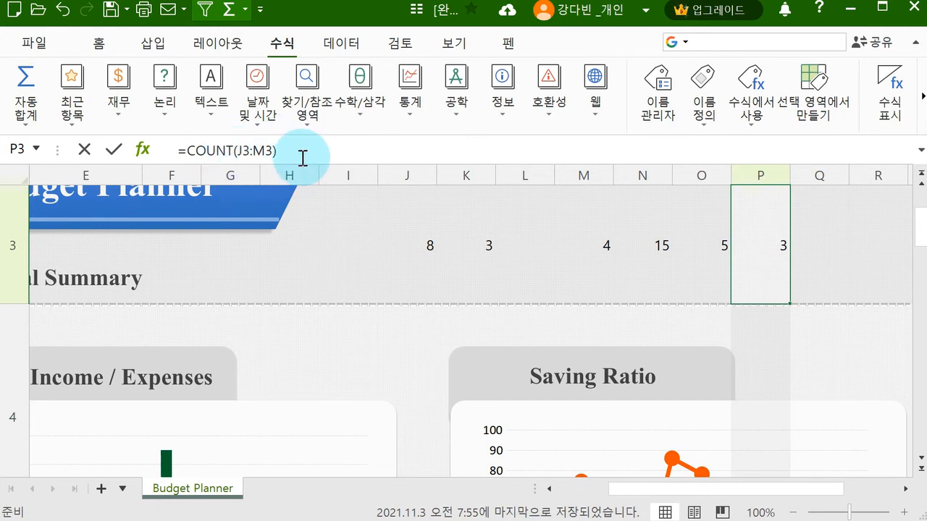
{"action": "key", "text": "ctrl+z"}
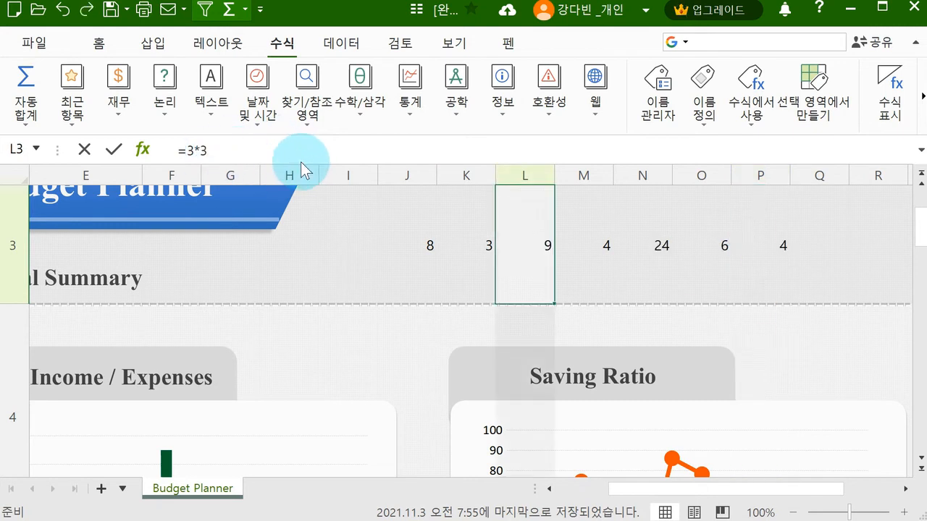
Find the largest value of J3:M3 in cell Q3 with the AutoSum MAX function, replacing the suggested range.
{"action": "left_click", "coordinate": [819, 231]}
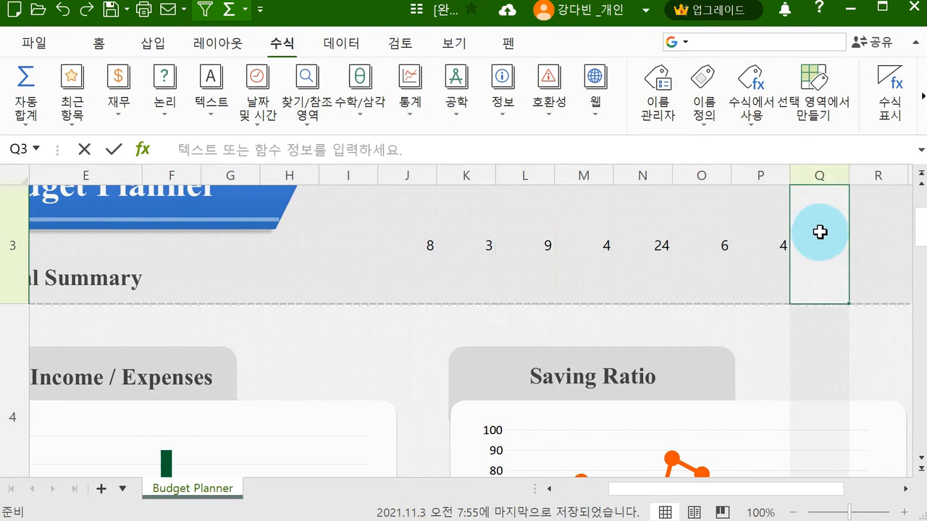
{"action": "left_click", "coordinate": [26, 119]}
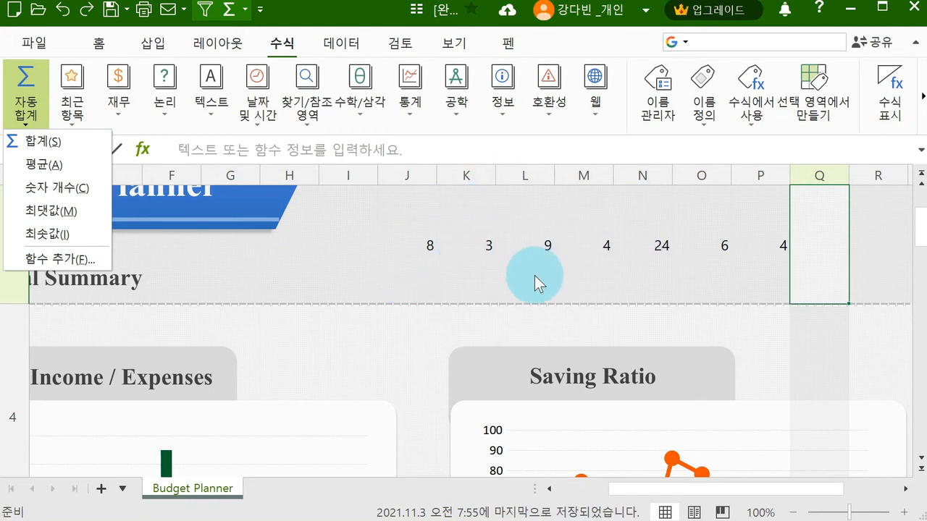
{"action": "left_click", "coordinate": [54, 212]}
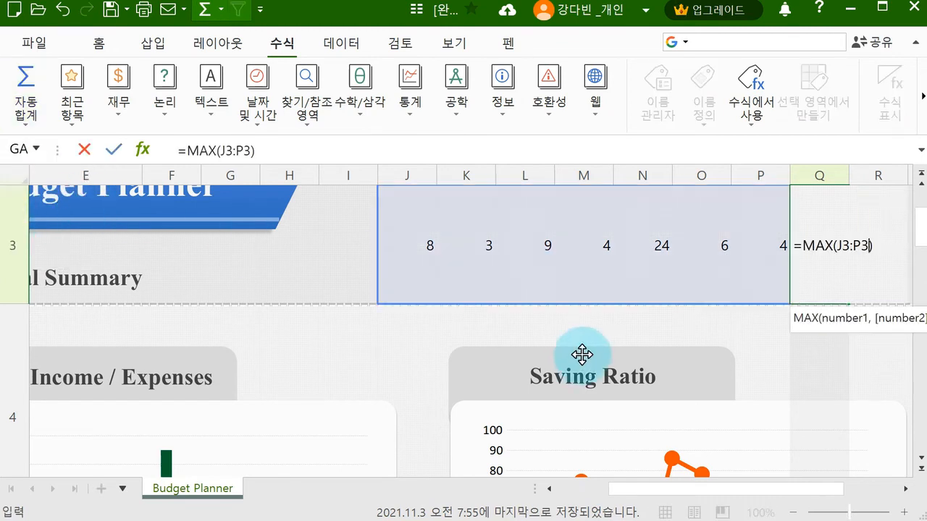
{"action": "left_click", "coordinate": [420, 271]}
{"action": "left_click_drag", "start_coordinate": [537, 264], "coordinate": [584, 256]}
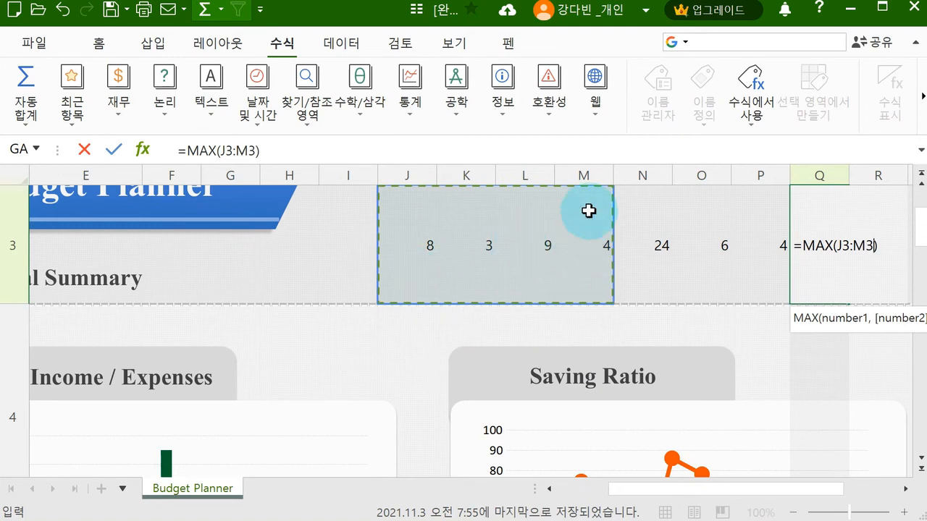
{"action": "key", "text": "Tab"}
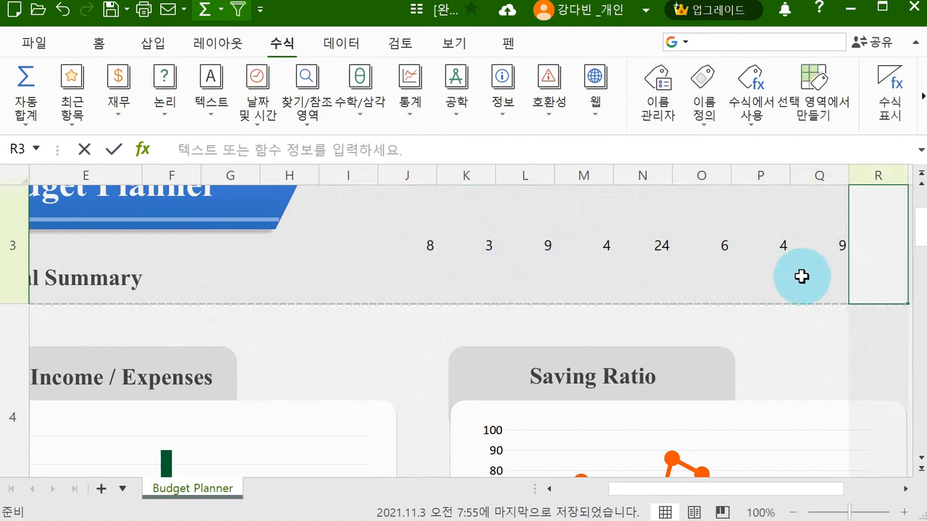
Examine the MAX formula in Q3 against its source range J3:M3, including cell L3.
{"action": "left_click", "coordinate": [831, 270]}
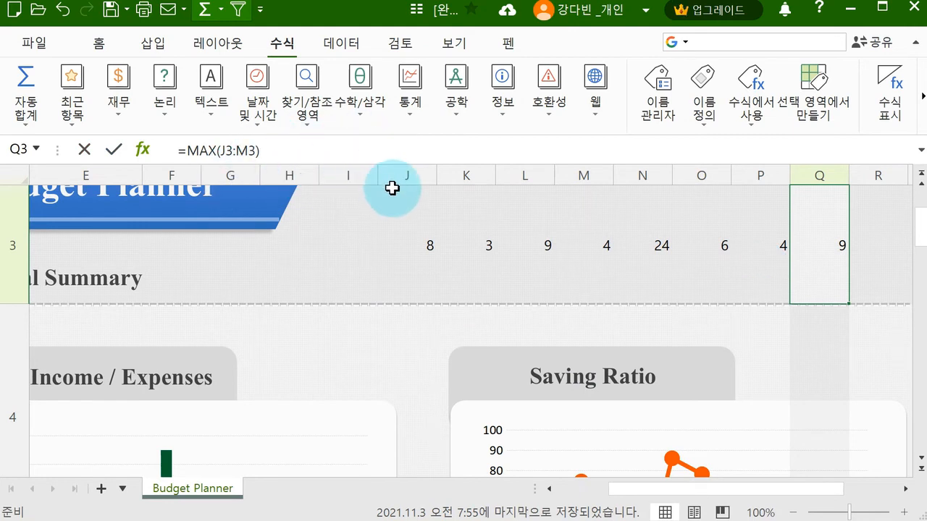
{"action": "mouse_move", "coordinate": [420, 251]}
{"action": "left_mouse_down"}
{"action": "mouse_move", "coordinate": [620, 257]}
{"action": "mouse_move", "coordinate": [597, 260]}
{"action": "left_mouse_up"}
{"action": "left_click", "coordinate": [529, 235]}
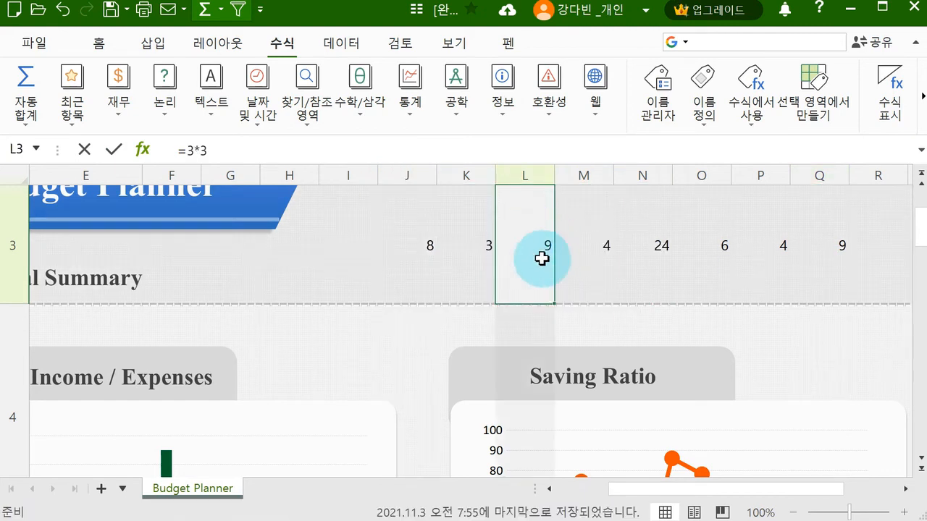
{"action": "left_click", "coordinate": [849, 265]}
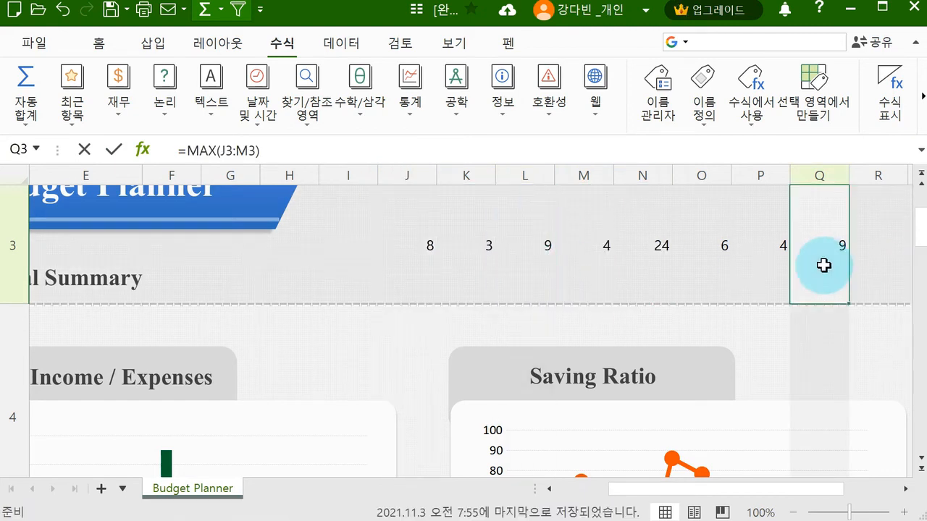
Set the value of cell J3 to 12.
{"action": "left_click", "coordinate": [423, 257]}
{"action": "type", "text": "12"}
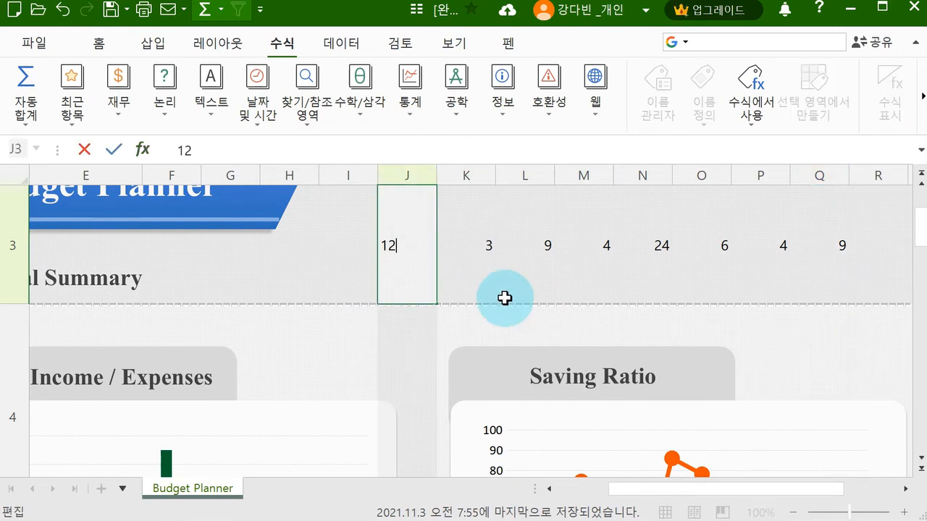
{"action": "key", "text": "Tab"}
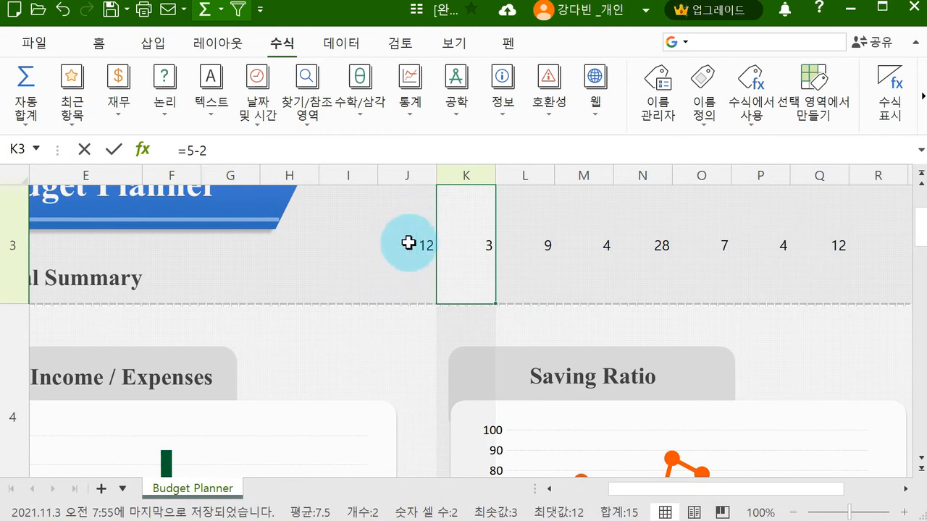
Review the range J3:M3 against the maximum in Q3 and undo the value change in J3.
{"action": "left_click_drag", "start_coordinate": [408, 263], "coordinate": [593, 268]}
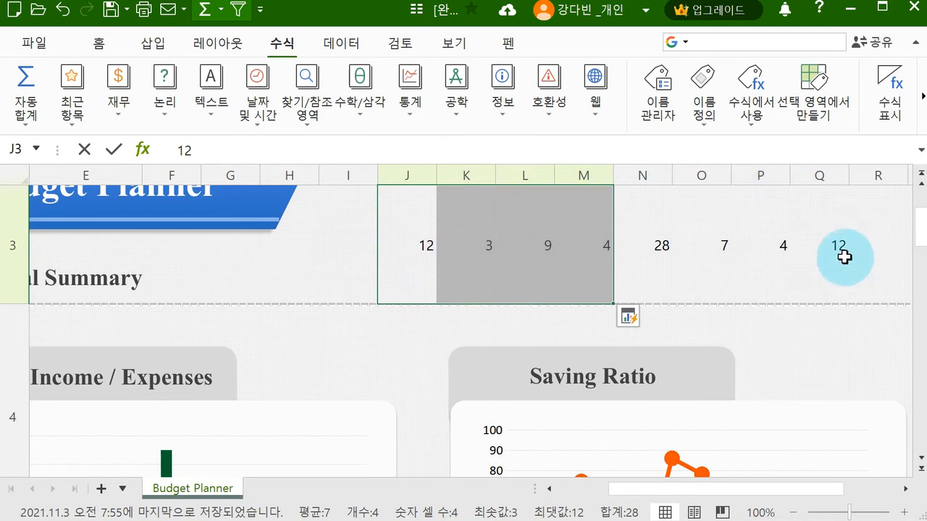
{"action": "type", "text": "z"}
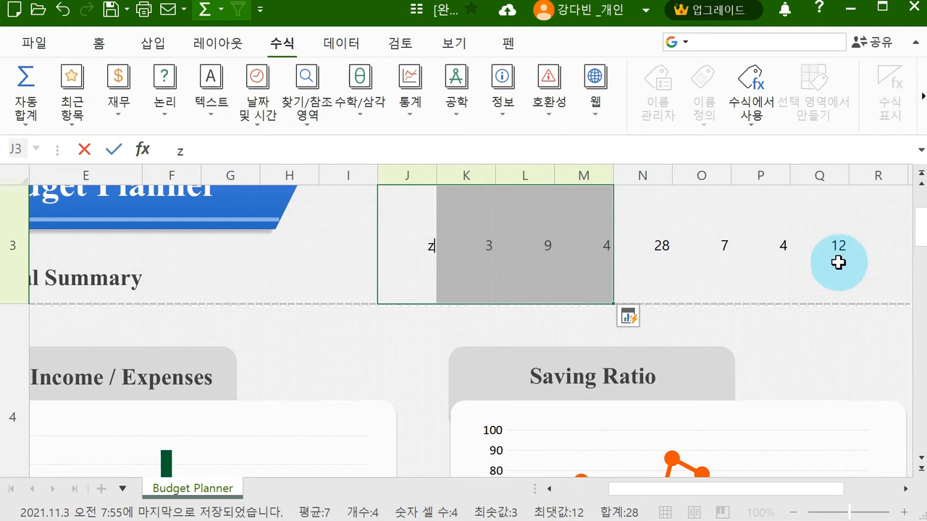
{"action": "key", "text": "Escape"}
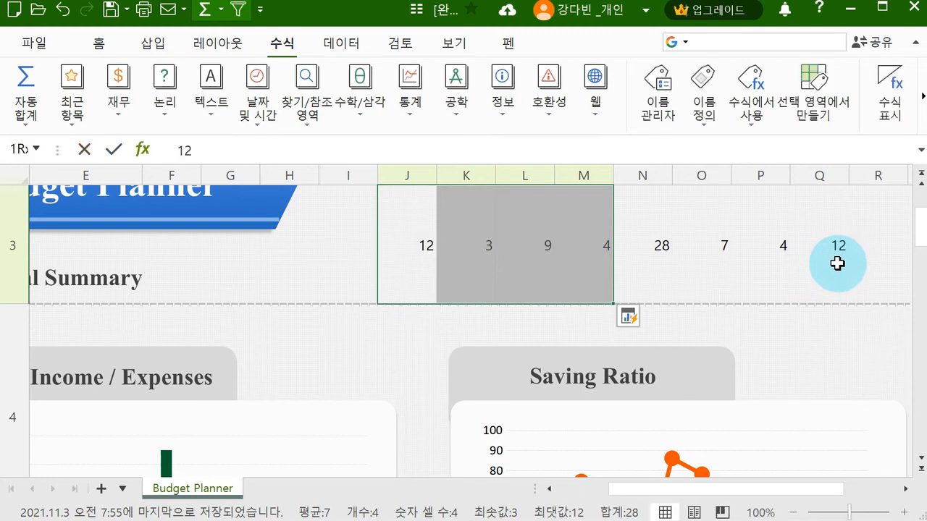
{"action": "key", "text": "ctrl+z"}
Find the smallest value of J3:M3 in cell R3 with the AutoSum MIN function, using J3:M3 as the range.
{"action": "left_click", "coordinate": [874, 251]}
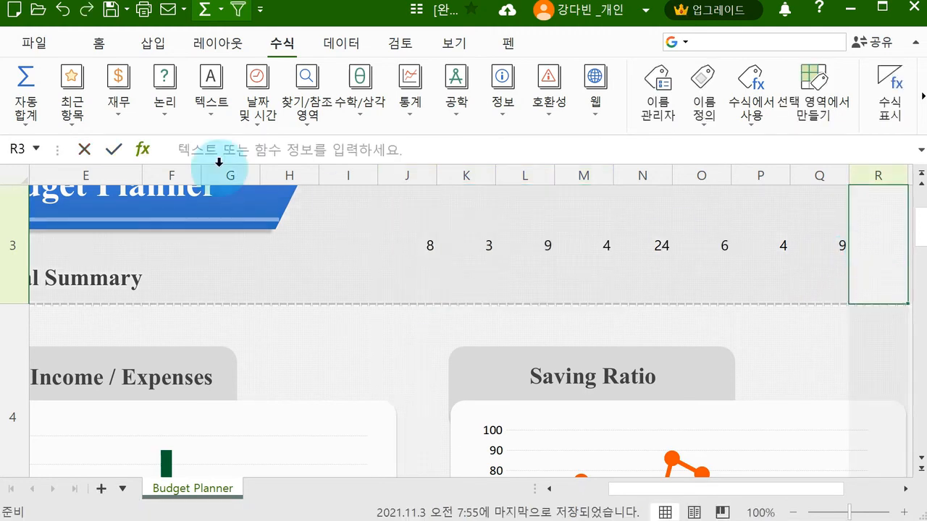
{"action": "left_click", "coordinate": [27, 127]}
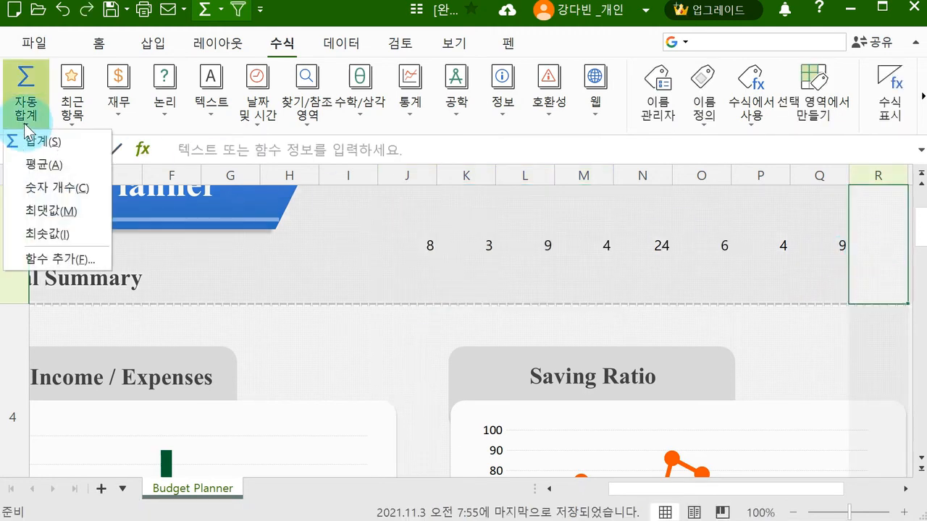
{"action": "left_click", "coordinate": [46, 235]}
{"action": "left_click_drag", "start_coordinate": [403, 268], "coordinate": [590, 253]}
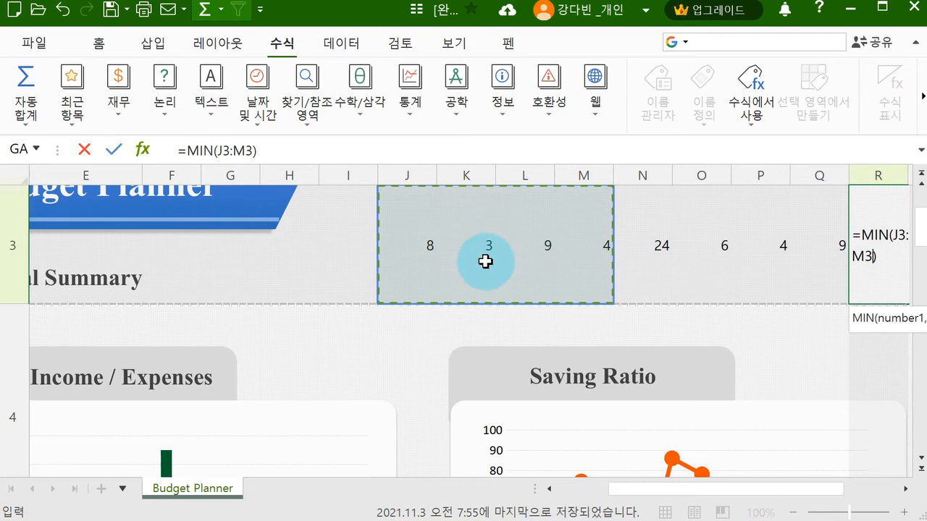
{"action": "key", "text": "Tab"}
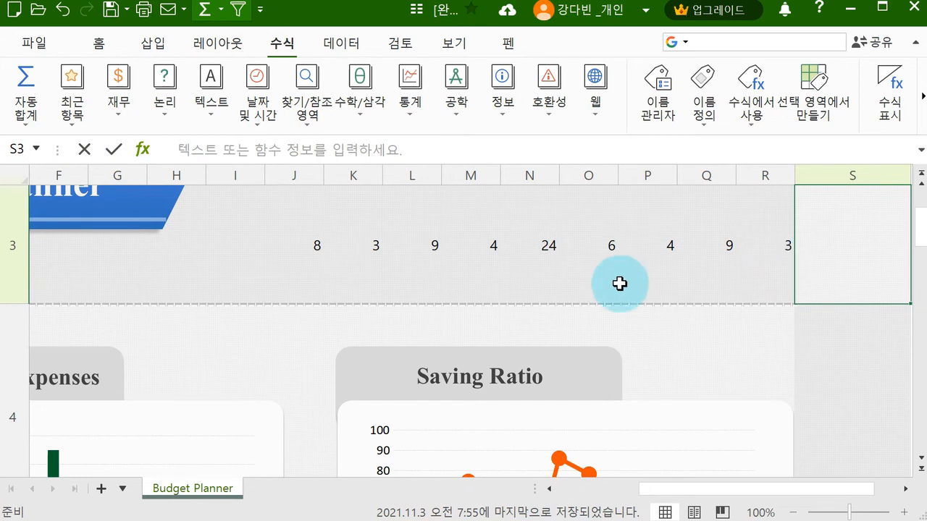
Enter the headings A, B, C and D in cells J2 to M2, above the four source values.
{"action": "key", "text": "Up"}
{"action": "left_click", "coordinate": [346, 241]}
{"action": "left_click", "coordinate": [289, 229]}
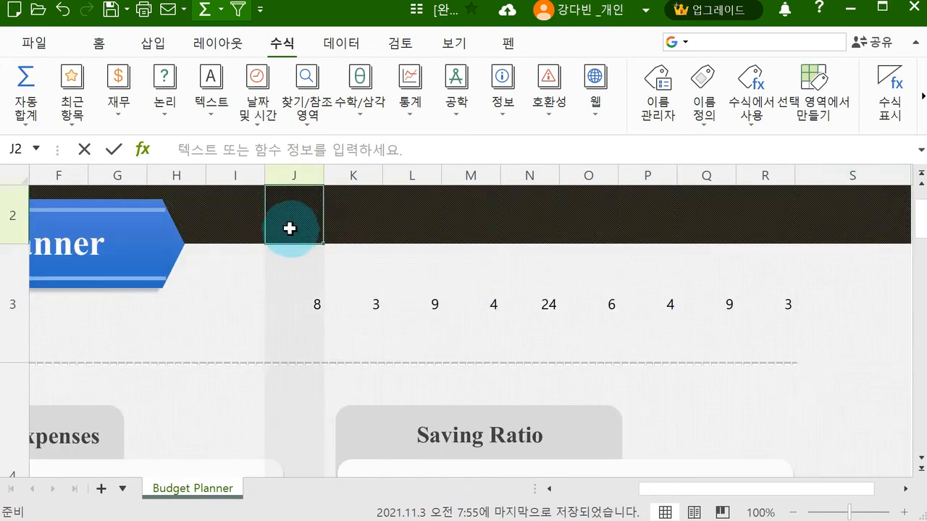
{"action": "type", "text": "A"}
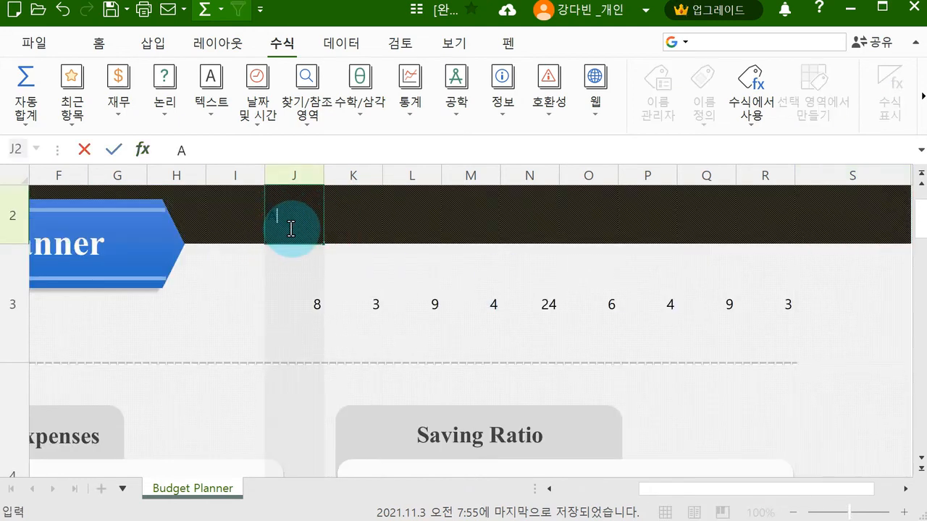
{"action": "key", "text": "Tab"}
{"action": "type", "text": "B"}
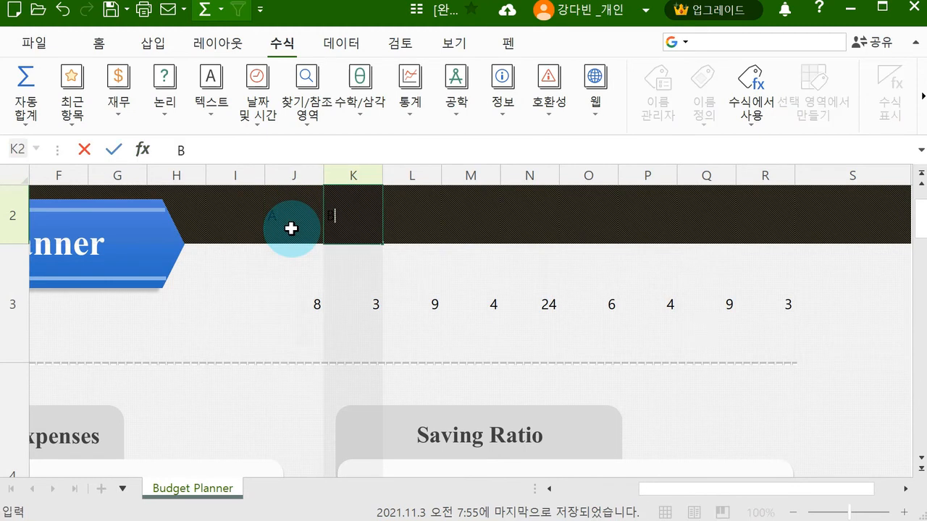
{"action": "key", "text": "Tab"}
{"action": "type", "text": "C"}
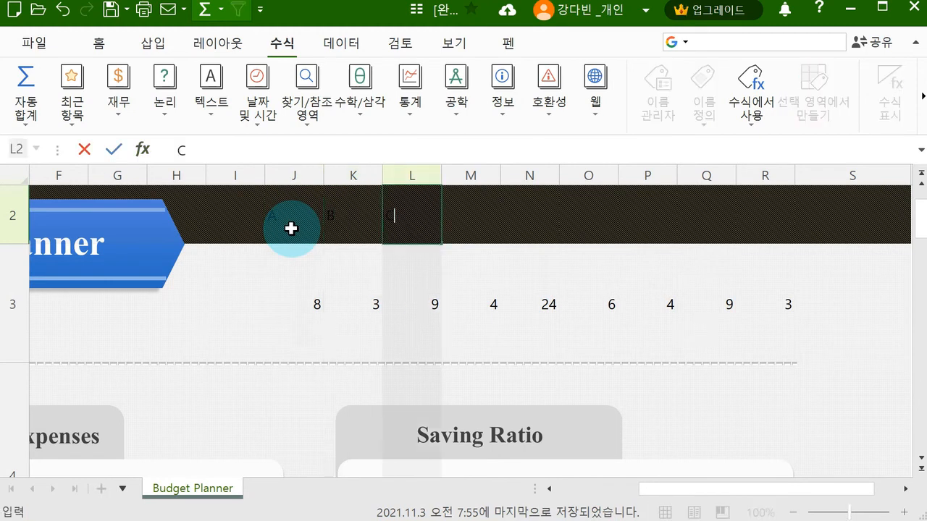
{"action": "key", "text": "Tab"}
{"action": "type", "text": "D"}
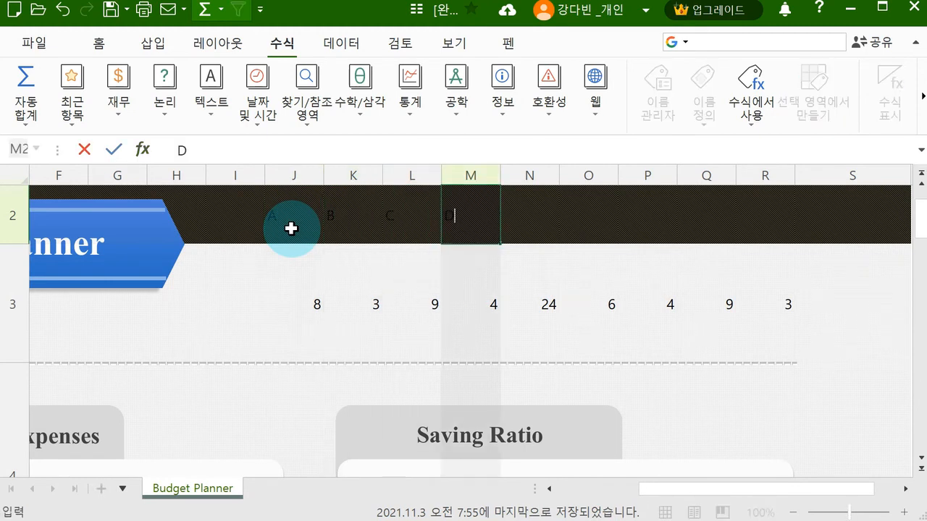
Change the font colour of range J1:R2 to white.
{"action": "left_click_drag", "start_coordinate": [271, 221], "coordinate": [749, 215]}
{"action": "left_click", "coordinate": [96, 43]}
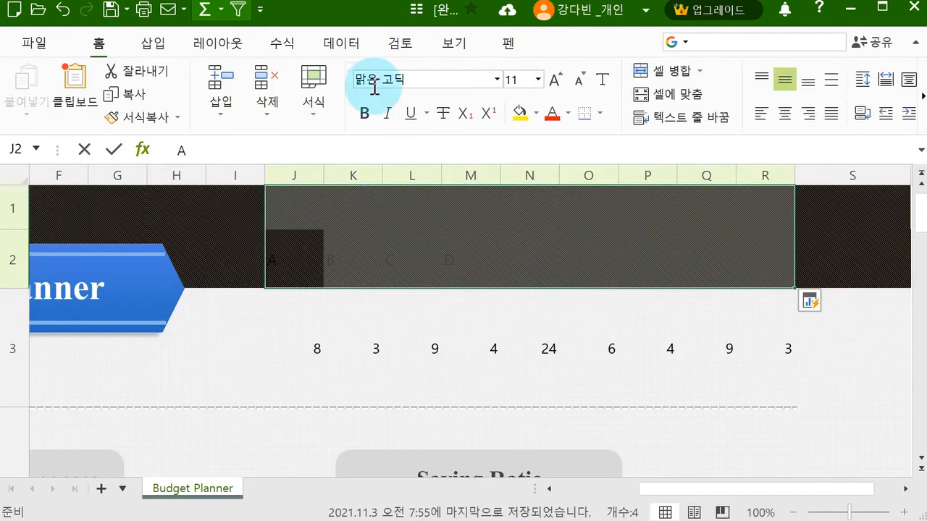
{"action": "left_click", "coordinate": [573, 118]}
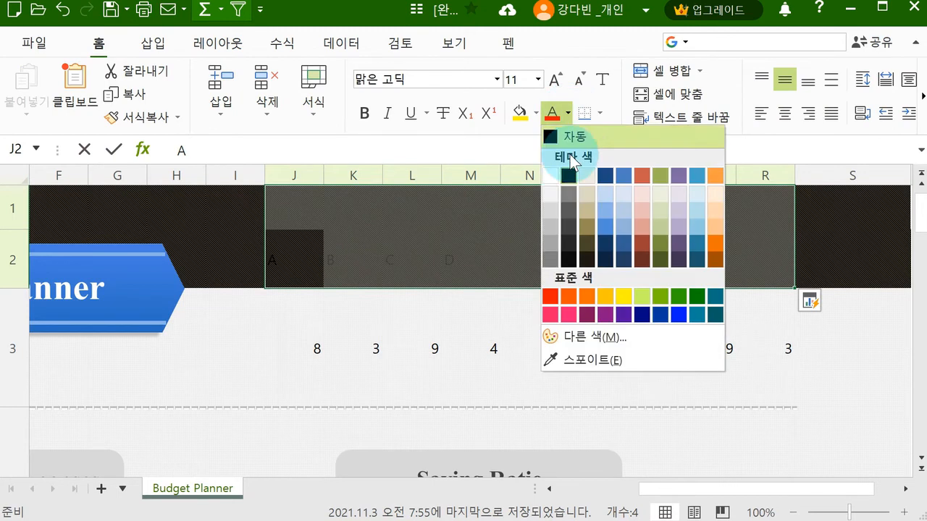
{"action": "left_click", "coordinate": [550, 173]}
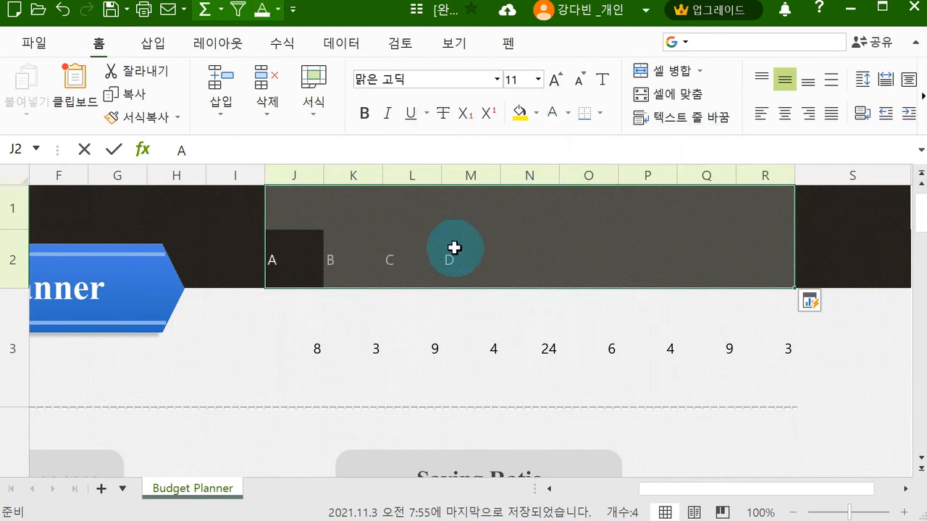
Enter the heading 합계 in N2 above the sum and 평균 in O2 above the average.
{"action": "left_click", "coordinate": [511, 247]}
{"action": "left_click_drag", "start_coordinate": [555, 291], "coordinate": [528, 335]}
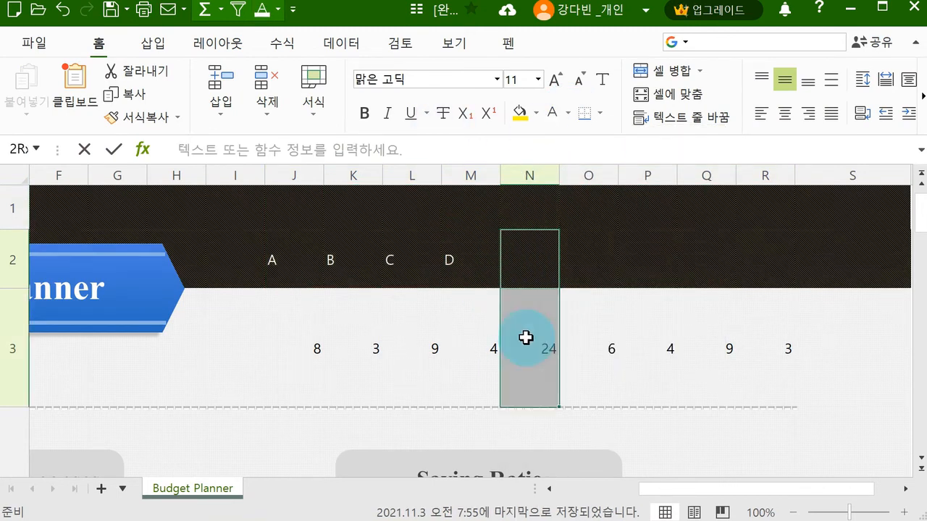
{"action": "left_click_drag", "start_coordinate": [290, 362], "coordinate": [507, 346]}
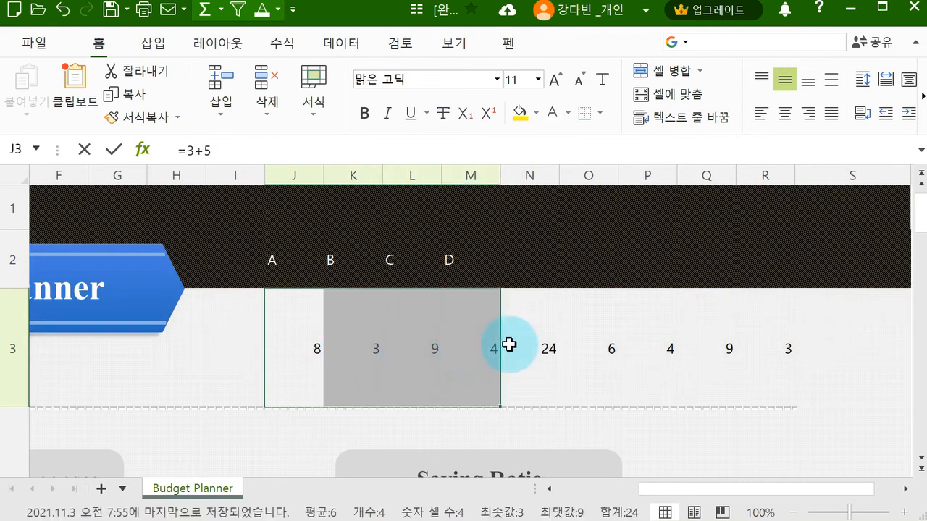
{"action": "left_click", "coordinate": [555, 263]}
{"action": "type", "text": "g"}
{"action": "key", "text": "BackSpace"}
{"action": "type", "text": "하"}
{"action": "type", "text": "계"}
{"action": "left_click", "coordinate": [568, 267]}
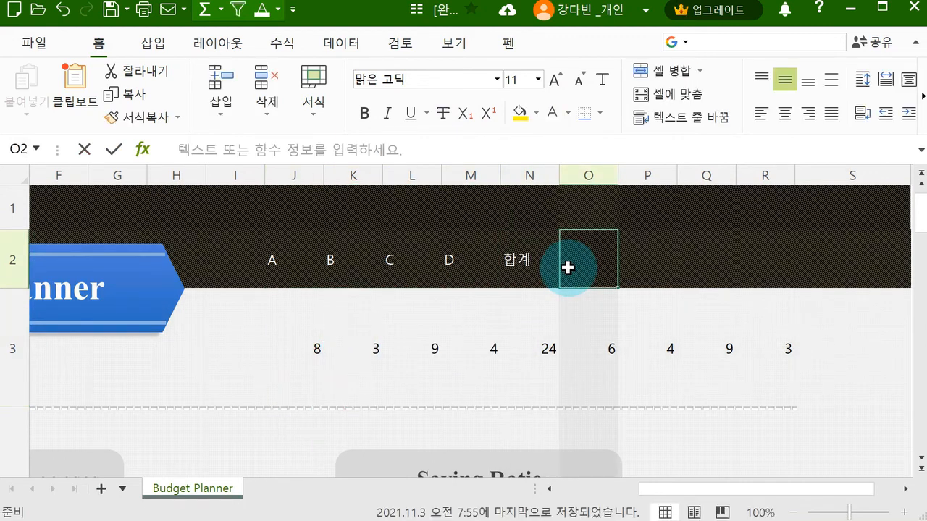
{"action": "type", "text": "ㅠ"}
{"action": "key", "text": "Tab"}
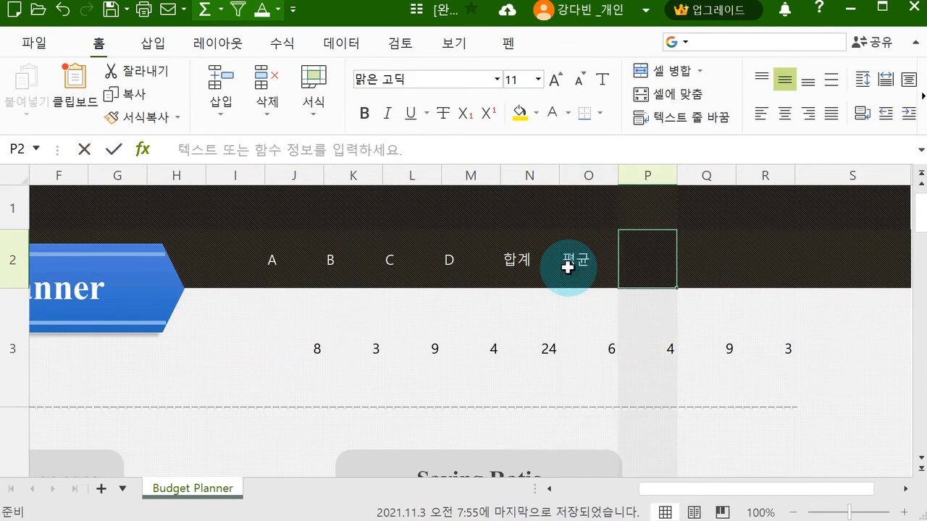
Enter the heading 숫자 개수 in P2 above the count and 최대값 in Q2 above the maximum.
{"action": "type", "text": "숫"}
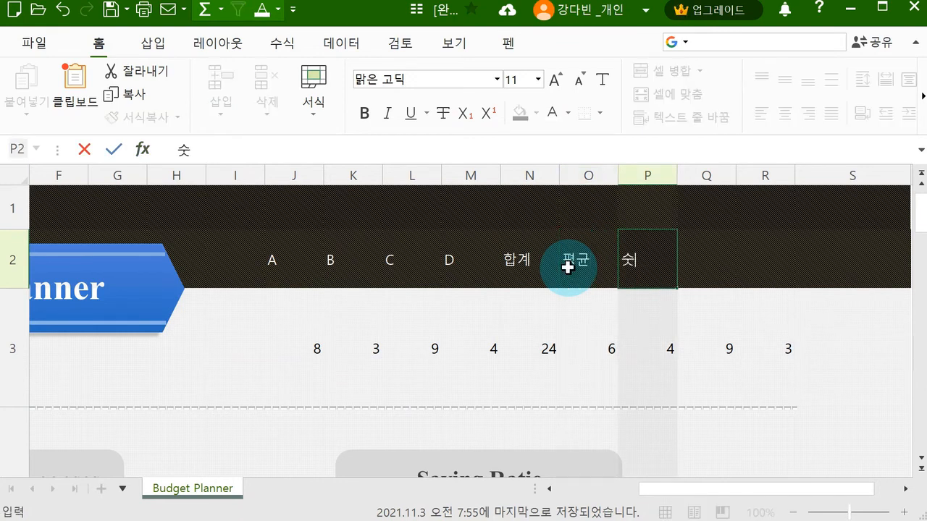
{"action": "type", "text": "자 개수"}
{"action": "key", "text": "Tab"}
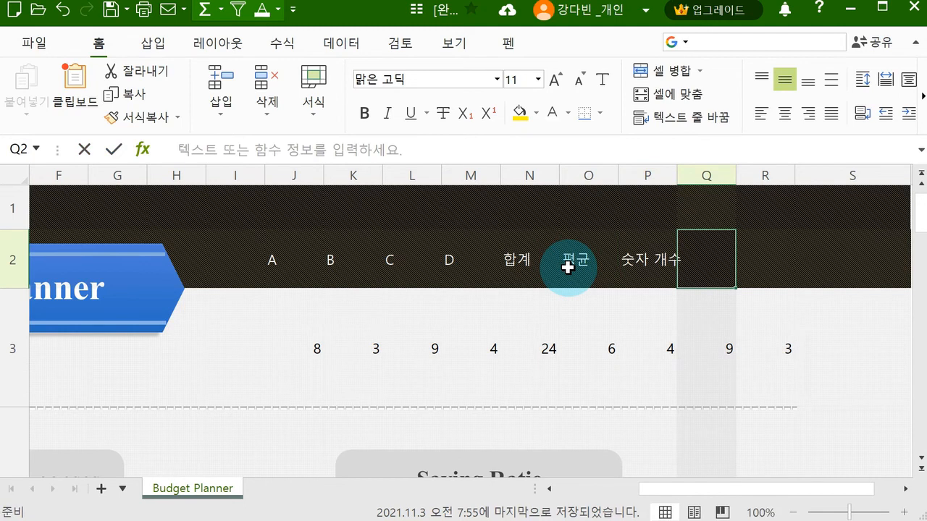
{"action": "type", "text": "최대"}
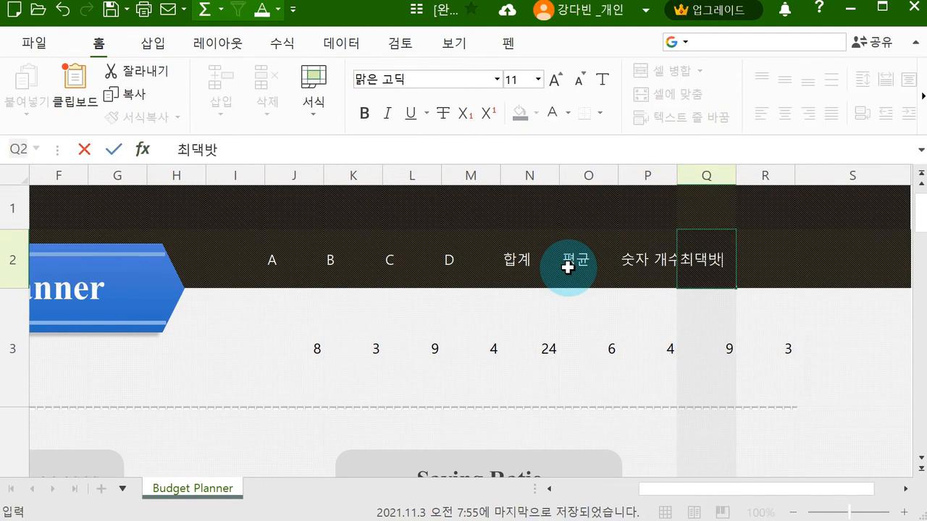
{"action": "type", "text": "값"}
{"action": "key", "text": "Tab"}
Enter the heading 최소값 in R2 above the minimum and widen column P to fit its heading.
{"action": "type", "text": "치ㅗㅣ"}
{"action": "key", "text": "BackSpace"}
{"action": "key", "text": "BackSpace"}
{"action": "key", "text": "BackSpace"}
{"action": "type", "text": "채"}
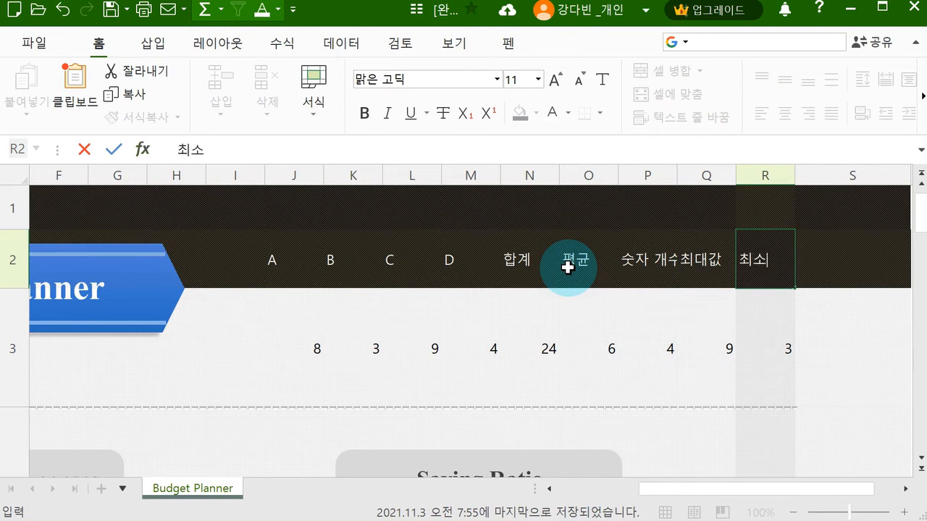
{"action": "left_click", "coordinate": [568, 267]}
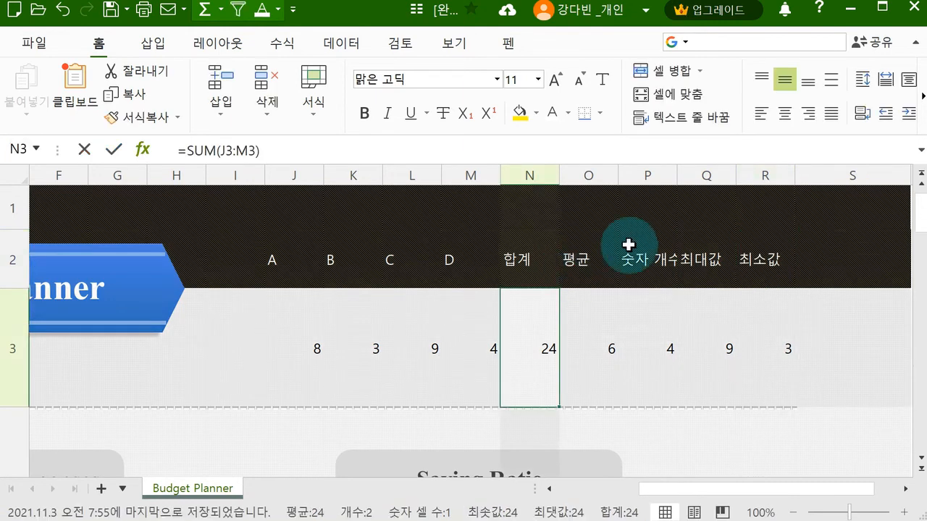
{"action": "left_click_drag", "start_coordinate": [678, 179], "coordinate": [710, 179]}
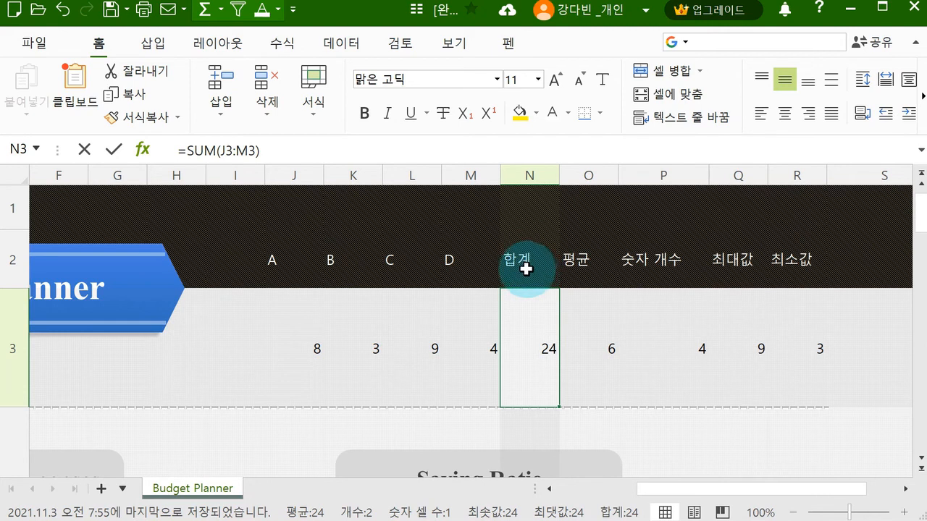
Check the function name in N3's formula and add SUM on a second line of the heading in N2.
{"action": "left_click_drag", "start_coordinate": [187, 150], "coordinate": [215, 147]}
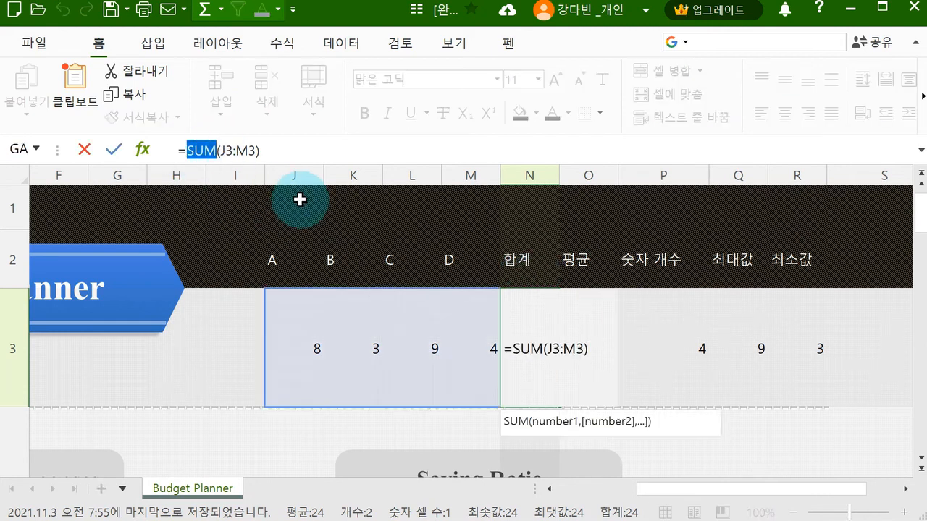
{"action": "key", "text": "Escape"}
{"action": "double_click", "coordinate": [545, 260]}
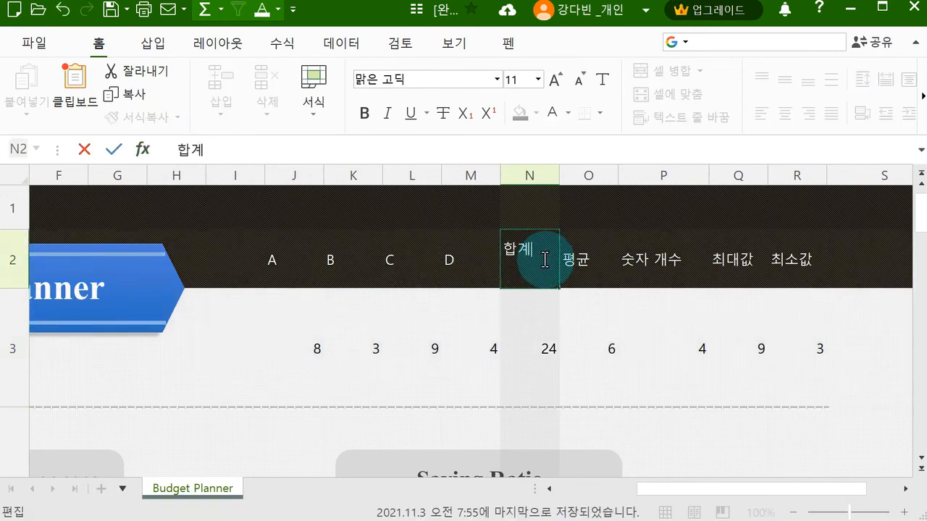
{"action": "key", "text": "alt+Return"}
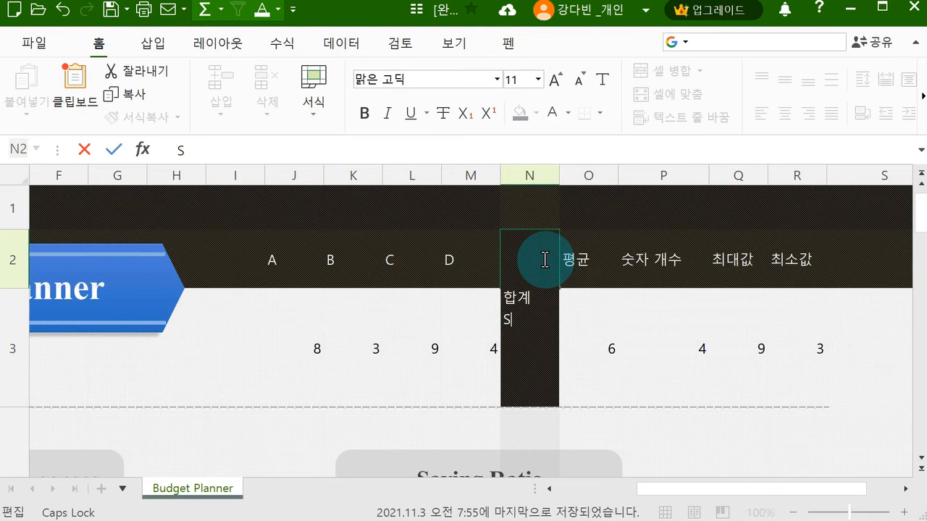
{"action": "key", "text": "Tab"}
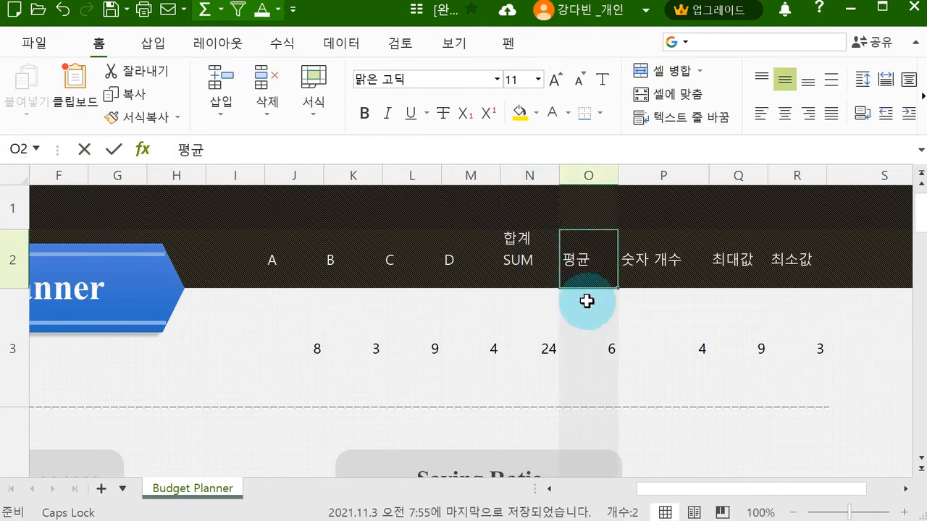
Clear cell N3 and enter the formula =SUM(J3:M3) manually, choosing SUM from the function suggestions and J3:M3 as the range.
{"action": "left_click", "coordinate": [546, 324]}
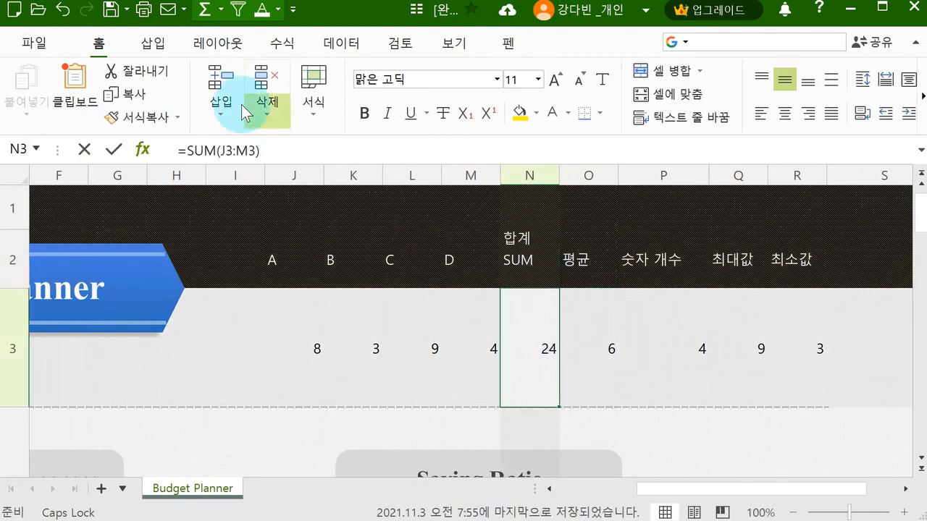
{"action": "left_click", "coordinate": [294, 45]}
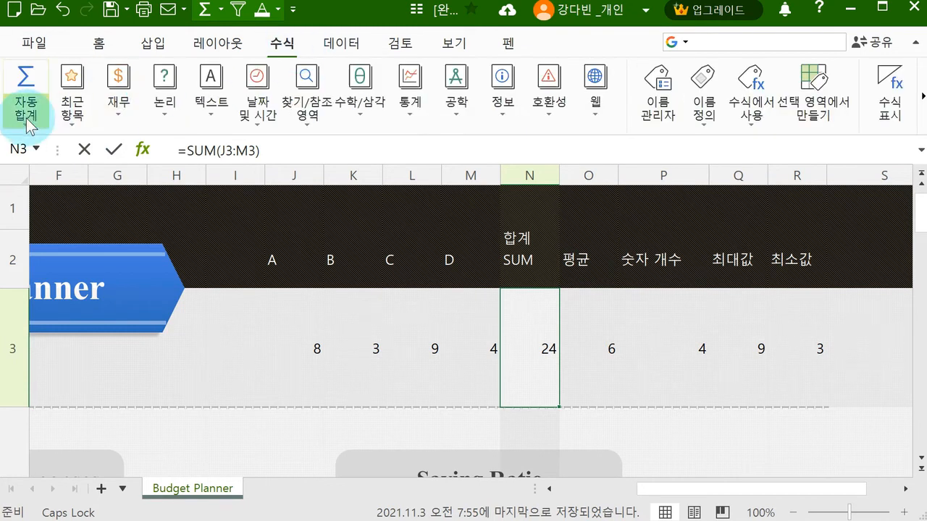
{"action": "left_click", "coordinate": [14, 123]}
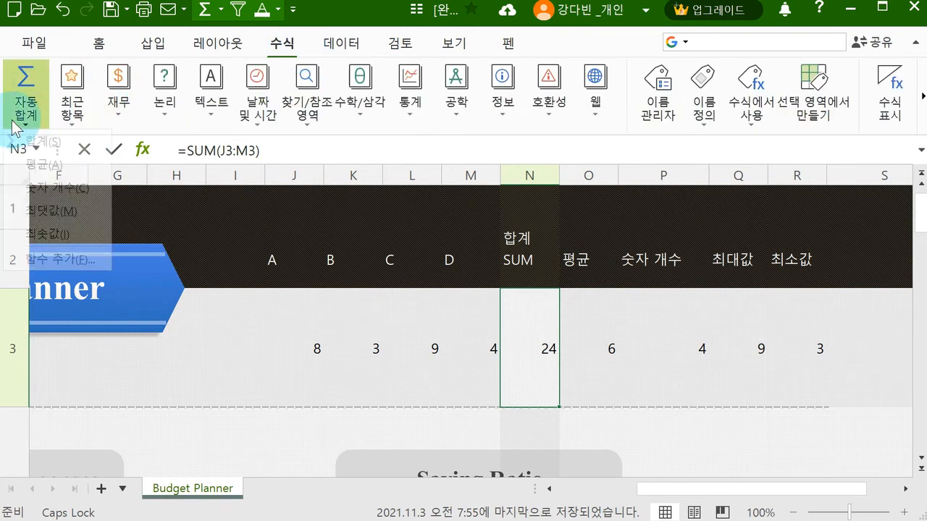
{"action": "left_click", "coordinate": [522, 315]}
{"action": "key", "text": "BackSpace"}
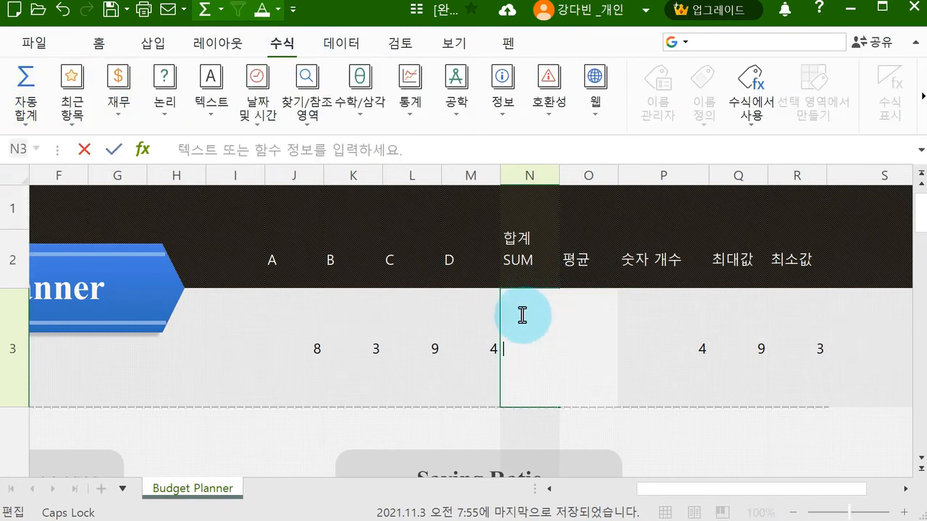
{"action": "type", "text": "="}
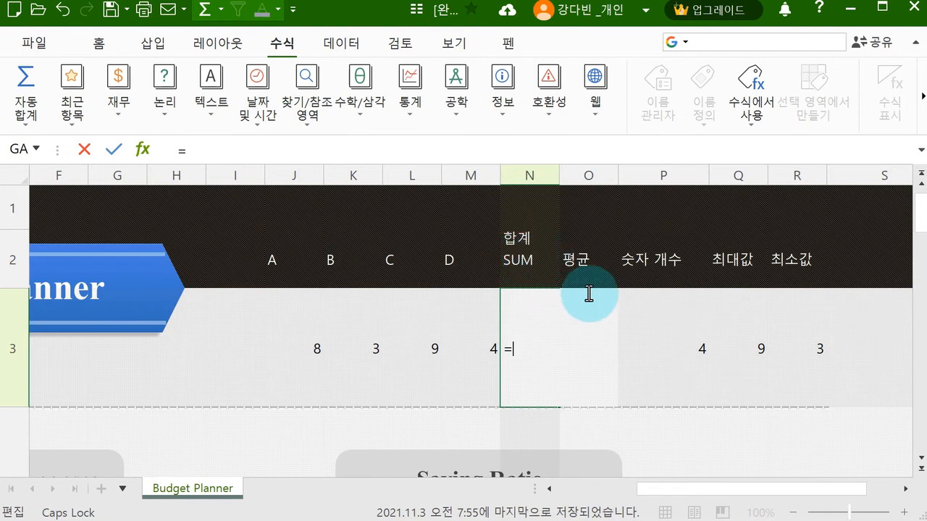
{"action": "type", "text": "SUM"}
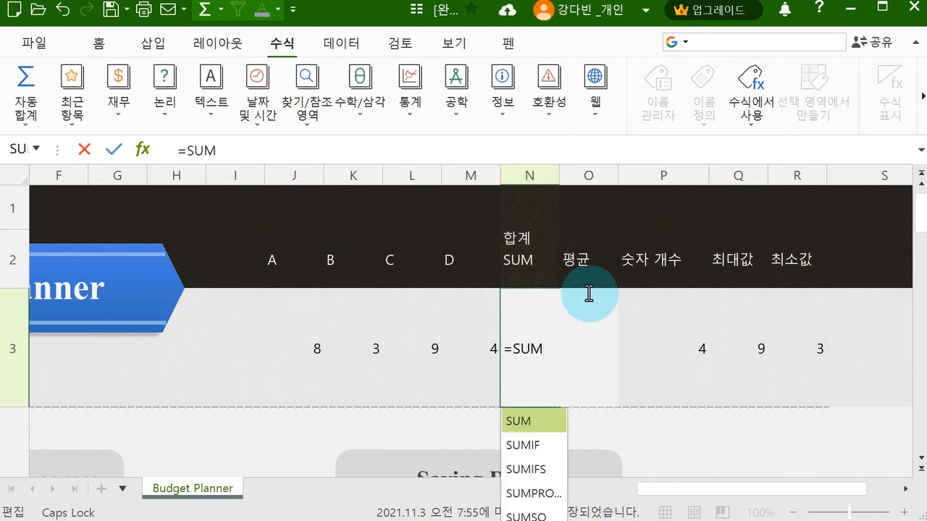
{"action": "double_click", "coordinate": [520, 418]}
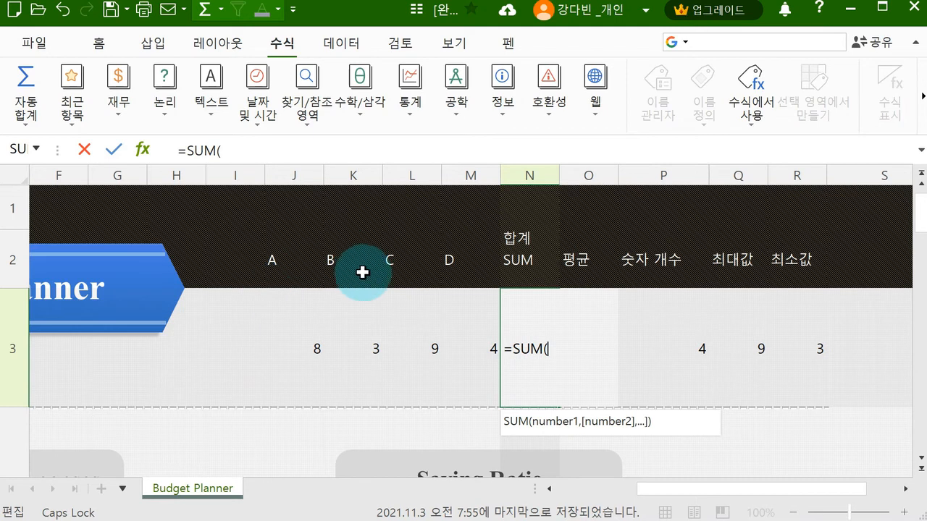
{"action": "left_click_drag", "start_coordinate": [297, 352], "coordinate": [499, 328]}
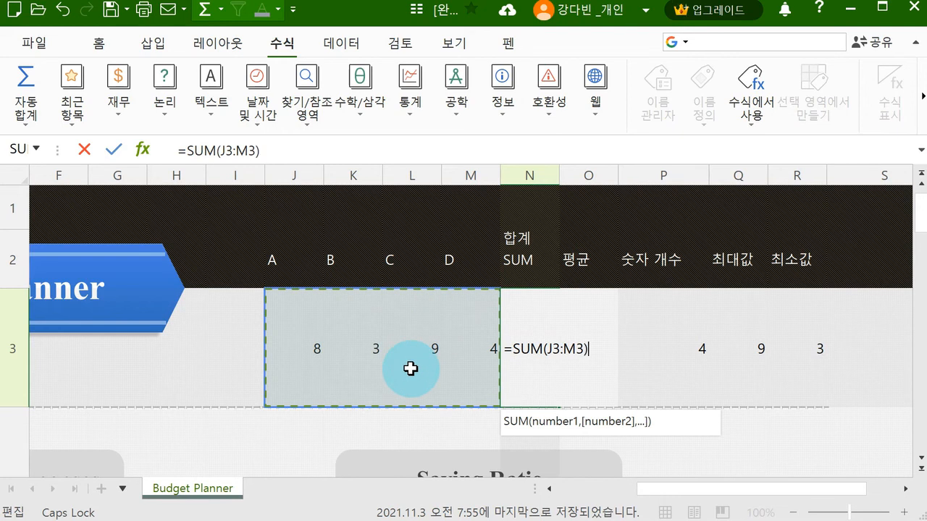
{"action": "key", "text": "Return"}
{"action": "left_click", "coordinate": [532, 356]}
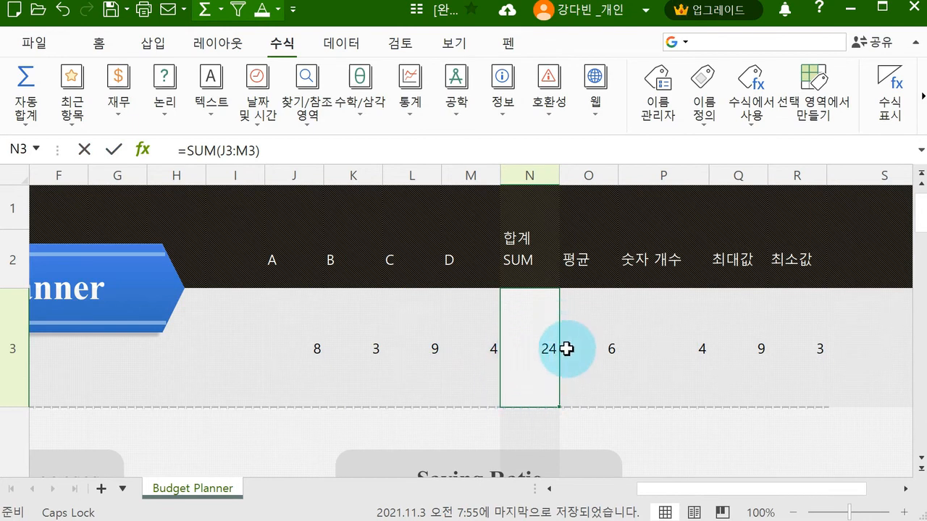
Add AVERAGE on a second line of the 평균 heading in O2.
{"action": "double_click", "coordinate": [601, 260]}
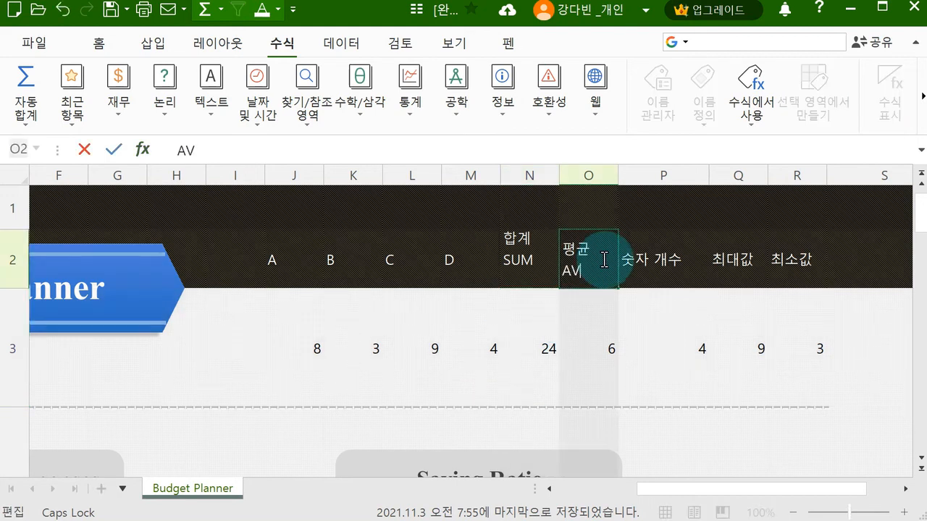
{"action": "type", "text": "AVERAGE"}
{"action": "key", "text": "Tab"}
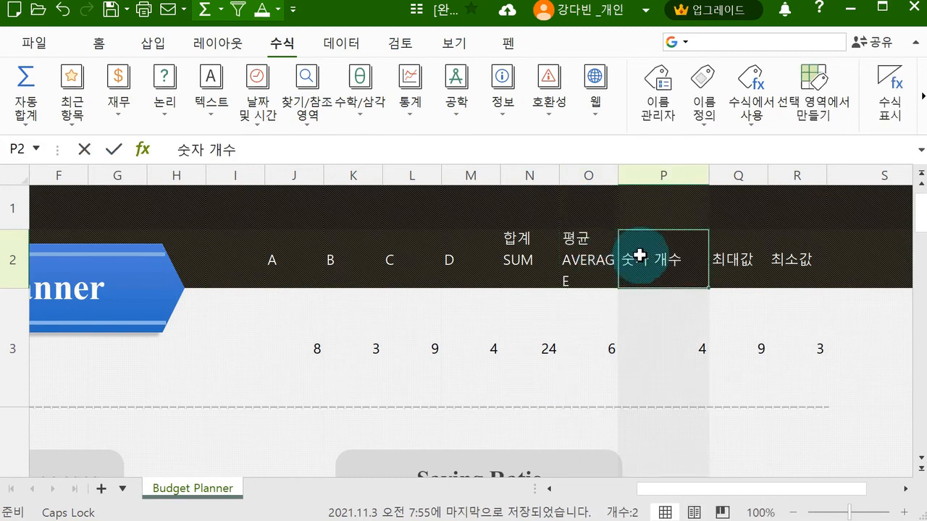
Add COUNT on a second line of the 숫자 개수 heading in P2 and MAX on a second line of 최대값 in Q2.
{"action": "double_click", "coordinate": [691, 257]}
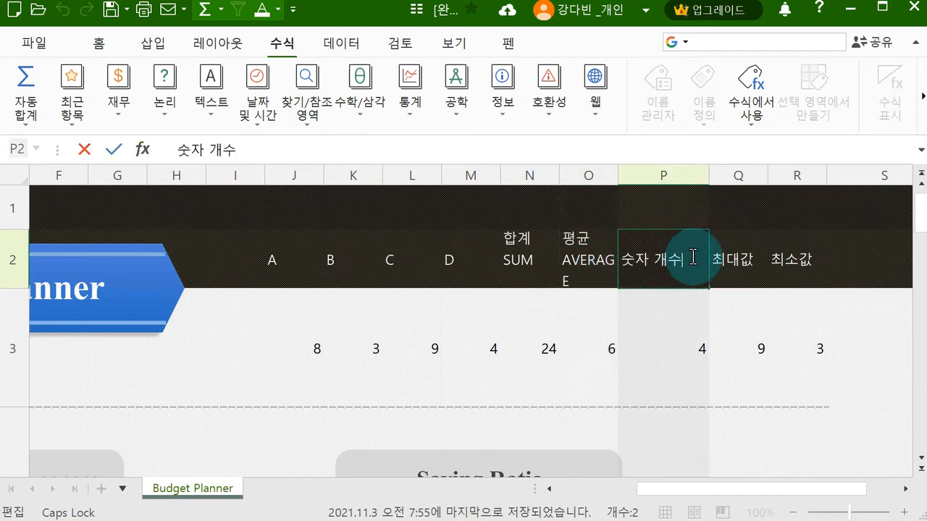
{"action": "key", "text": "alt+Return"}
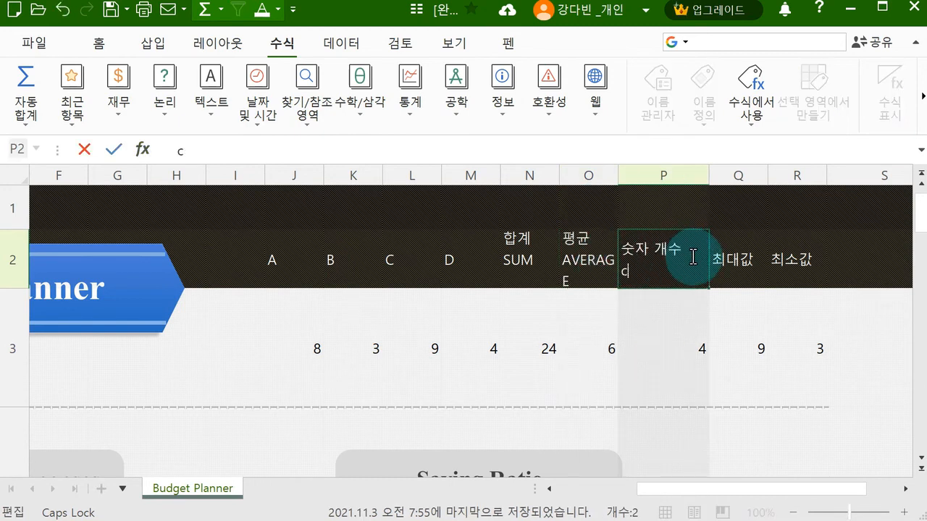
{"action": "key", "text": "Tab"}
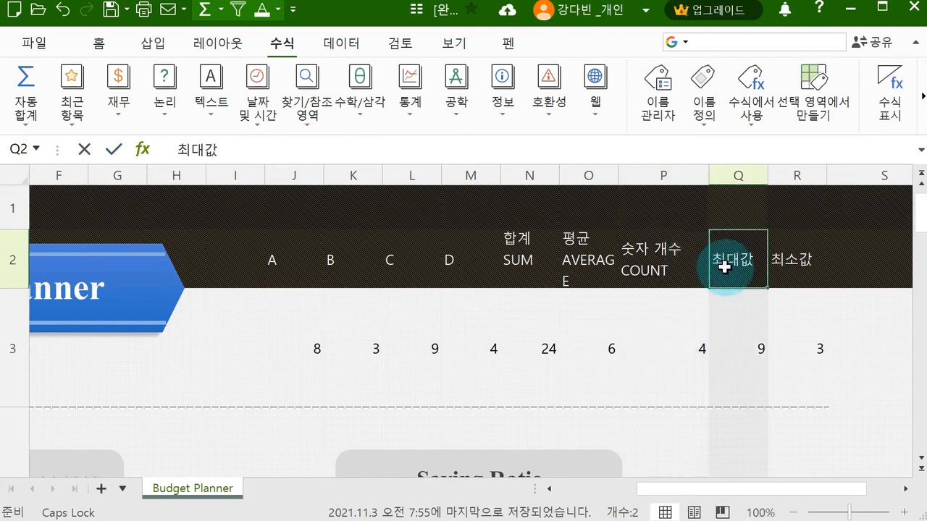
{"action": "double_click", "coordinate": [765, 258]}
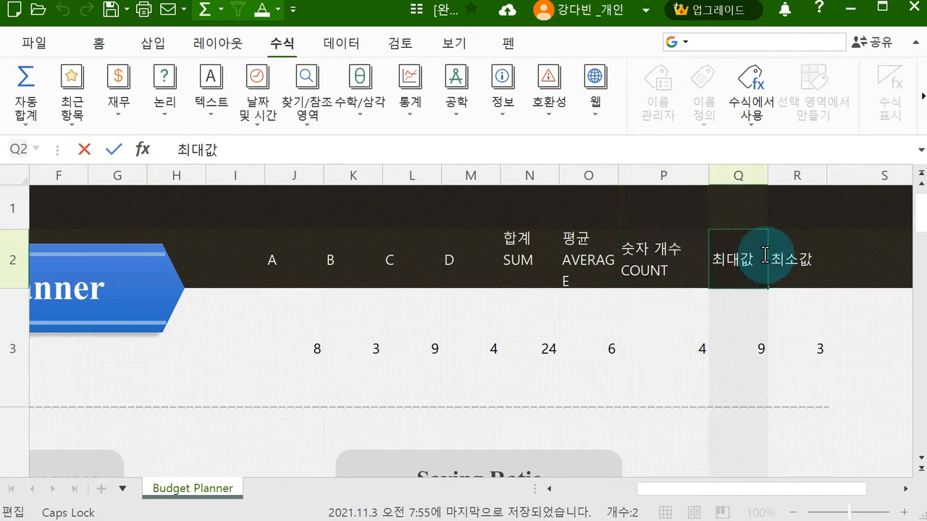
{"action": "key", "text": "alt+Return"}
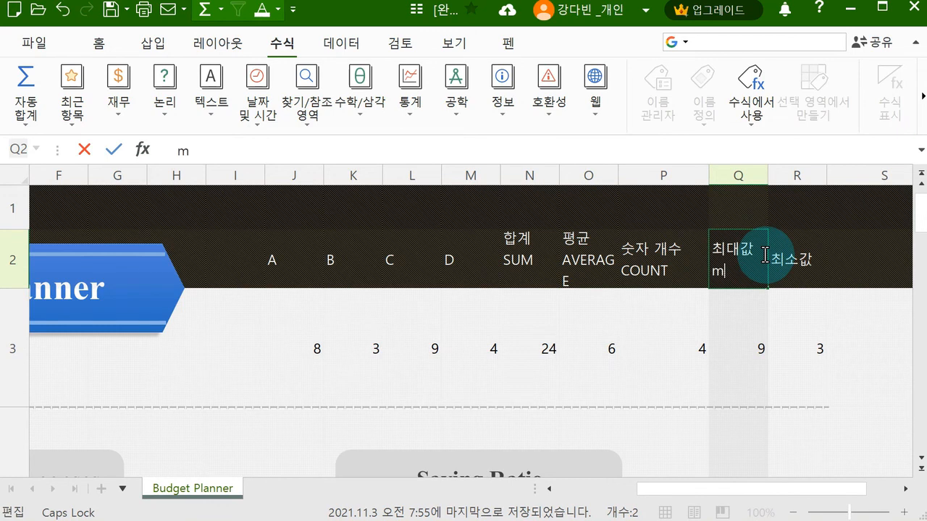
{"action": "type", "text": "MAX"}
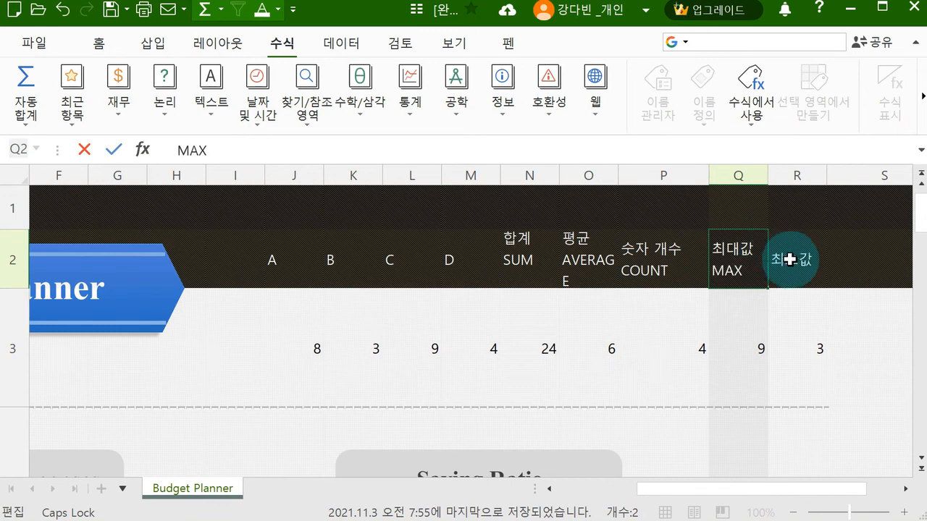
Add MIN on a second line of the 최소값 heading in R2 and widen column O so AVERAGE fits on one line.
{"action": "double_click", "coordinate": [802, 259]}
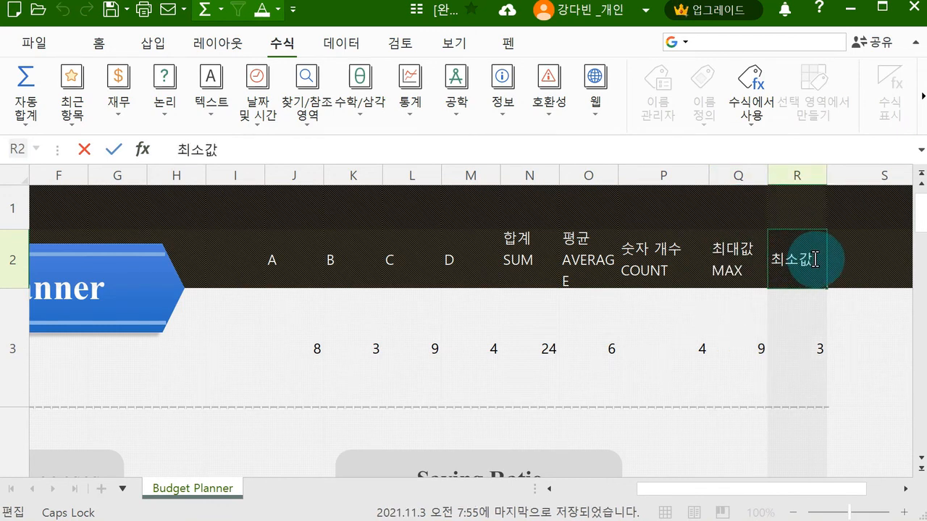
{"action": "key", "text": "alt+Return"}
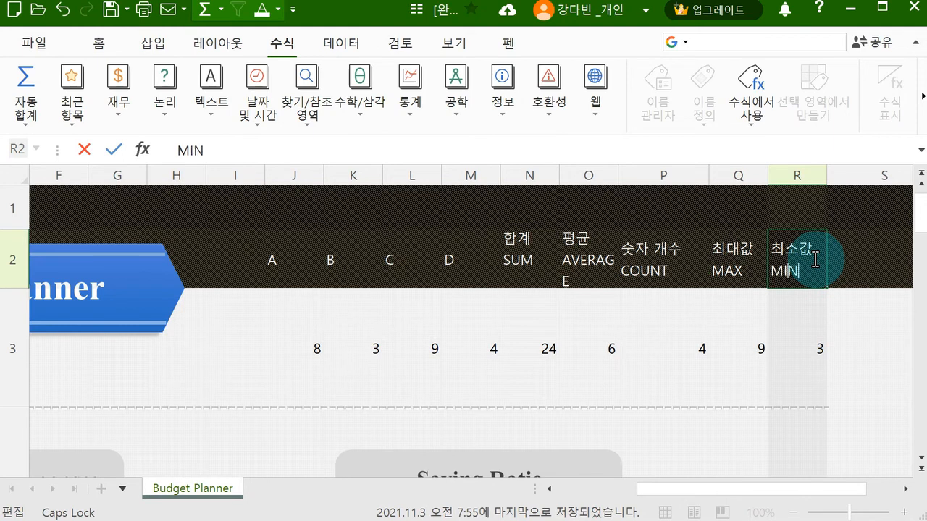
{"action": "key", "text": "Tab"}
{"action": "left_click_drag", "start_coordinate": [559, 174], "coordinate": [577, 172]}
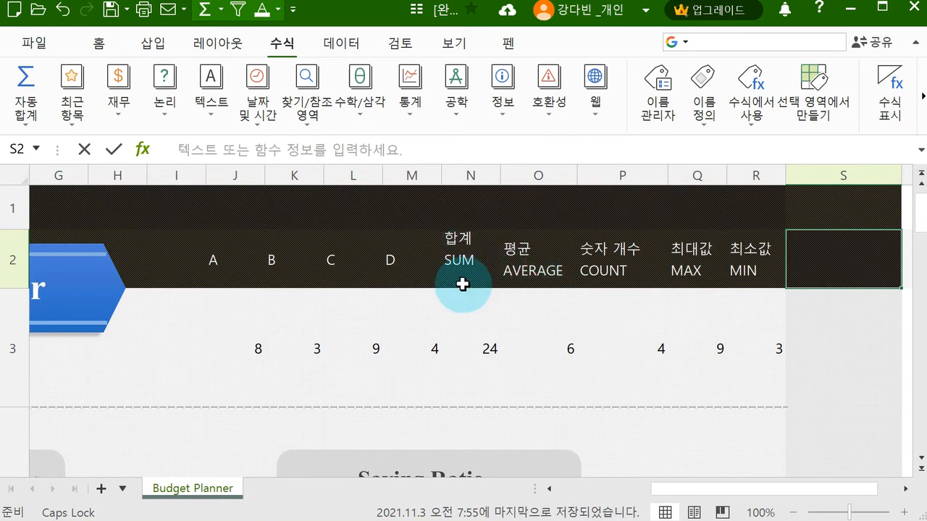
Remove the extra trailing line break from the 합계 SUM heading in N2 and save the workbook.
{"action": "left_click", "coordinate": [482, 250]}
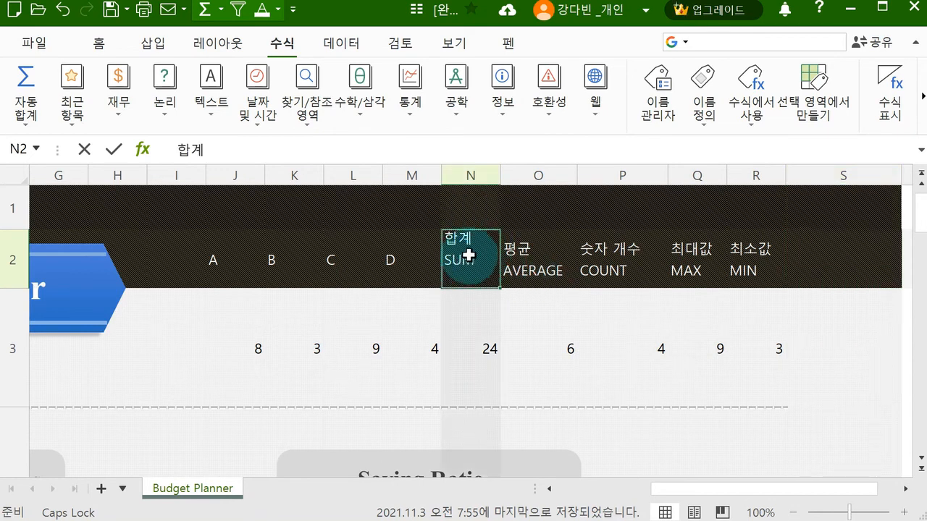
{"action": "left_click", "coordinate": [567, 246]}
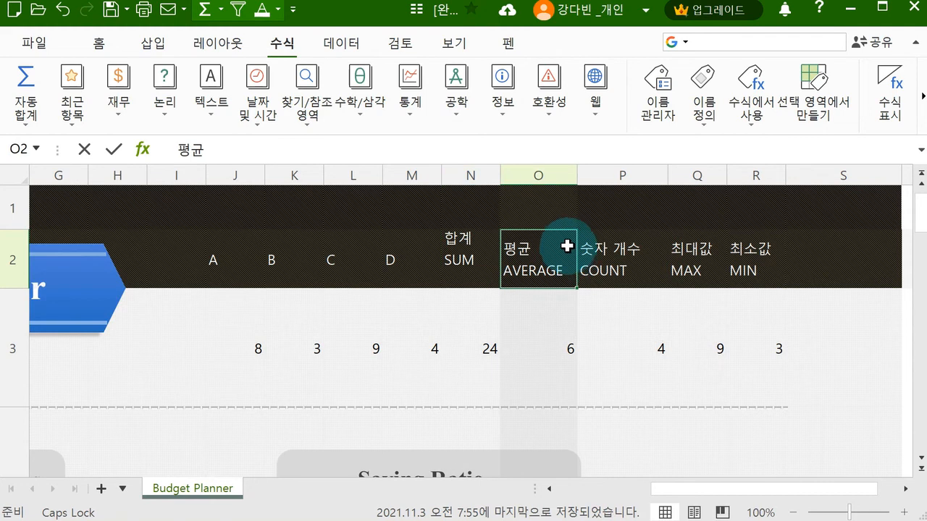
{"action": "left_click", "coordinate": [627, 251]}
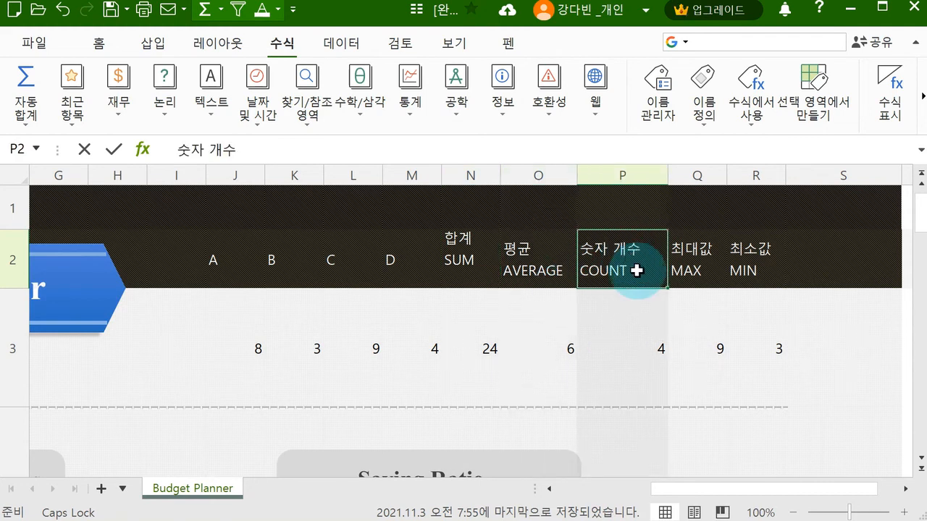
{"action": "left_click", "coordinate": [699, 261]}
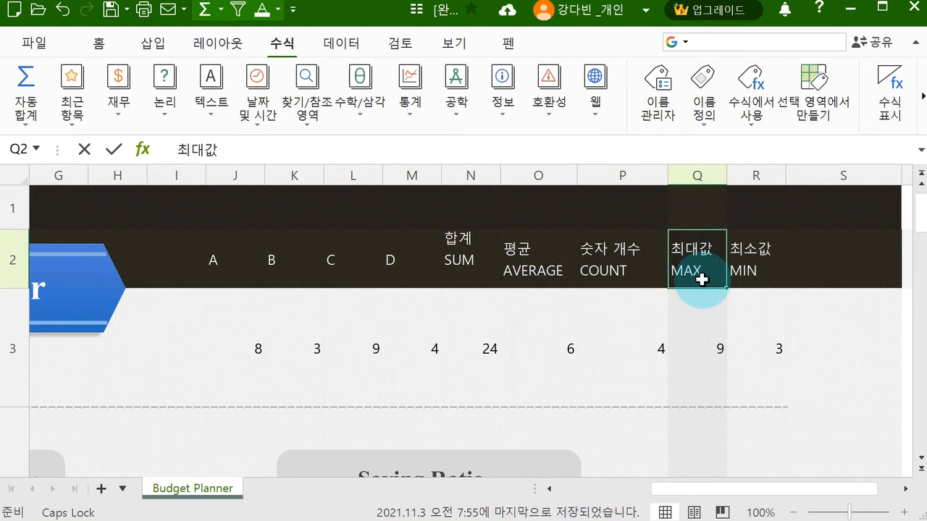
{"action": "double_click", "coordinate": [464, 280]}
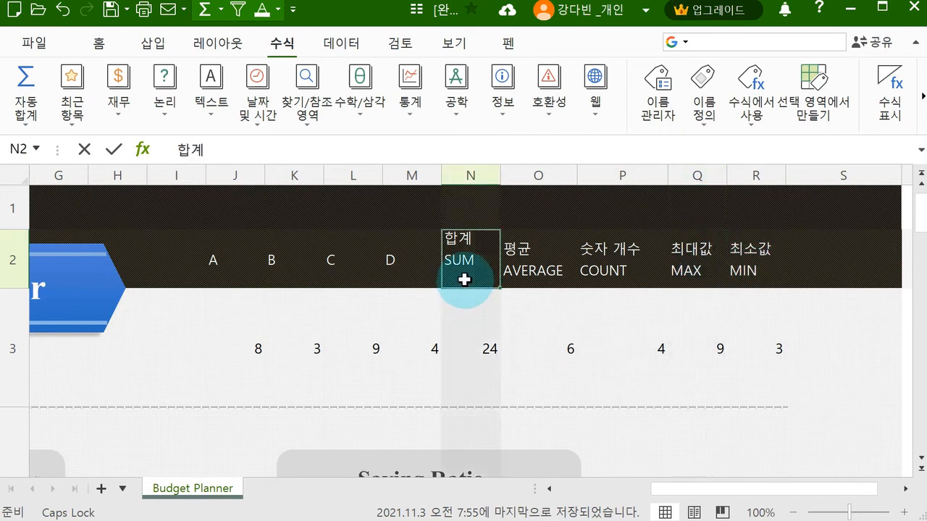
{"action": "left_click", "coordinate": [466, 341]}
{"action": "key", "text": "BackSpace"}
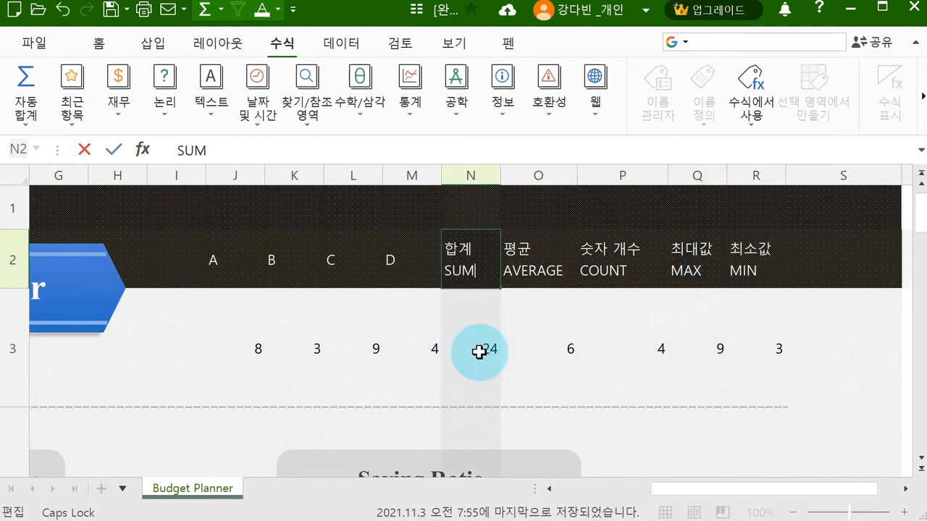
{"action": "key", "text": "Tab"}
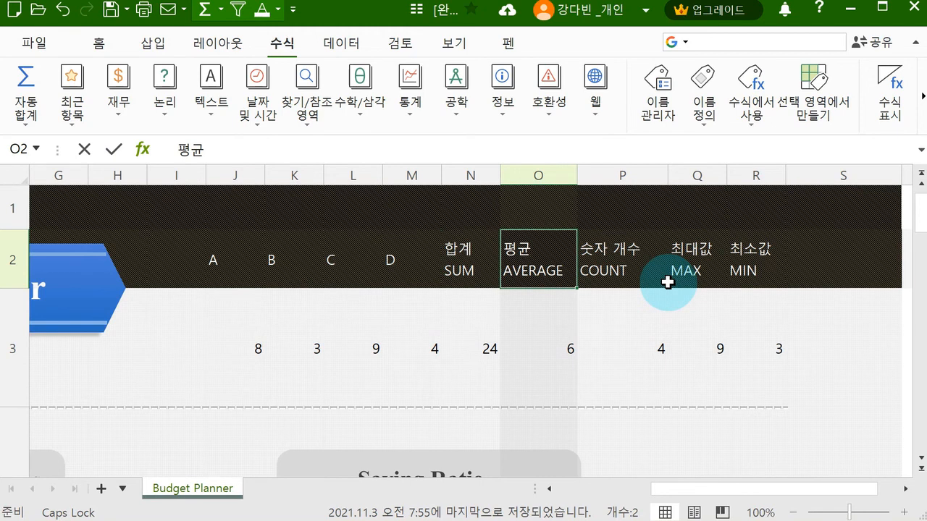
{"action": "key", "text": "ctrl+s"}
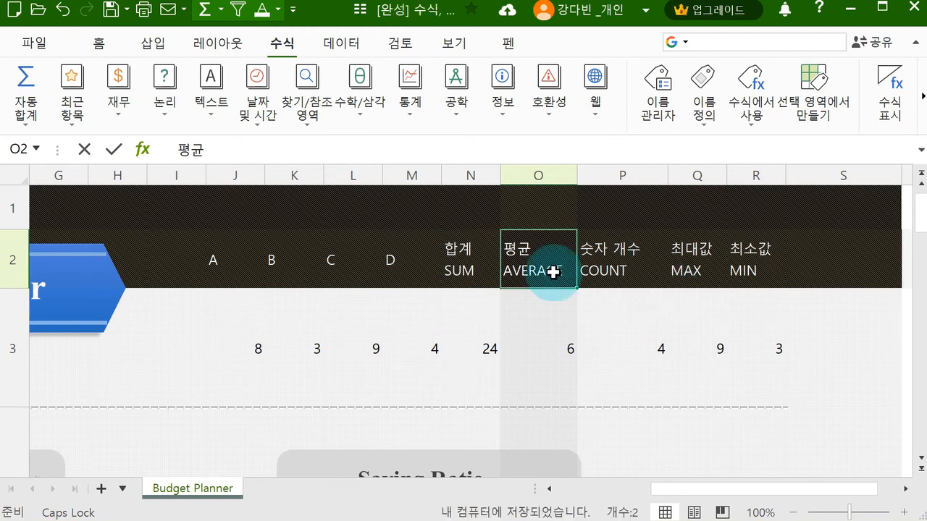
{"action": "left_click", "coordinate": [181, 121]}
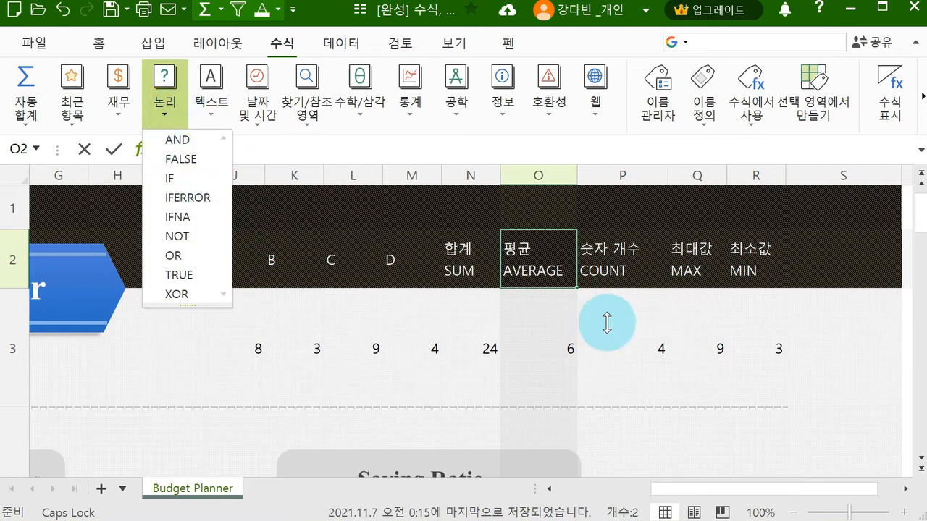
{"action": "left_click", "coordinate": [585, 360]}
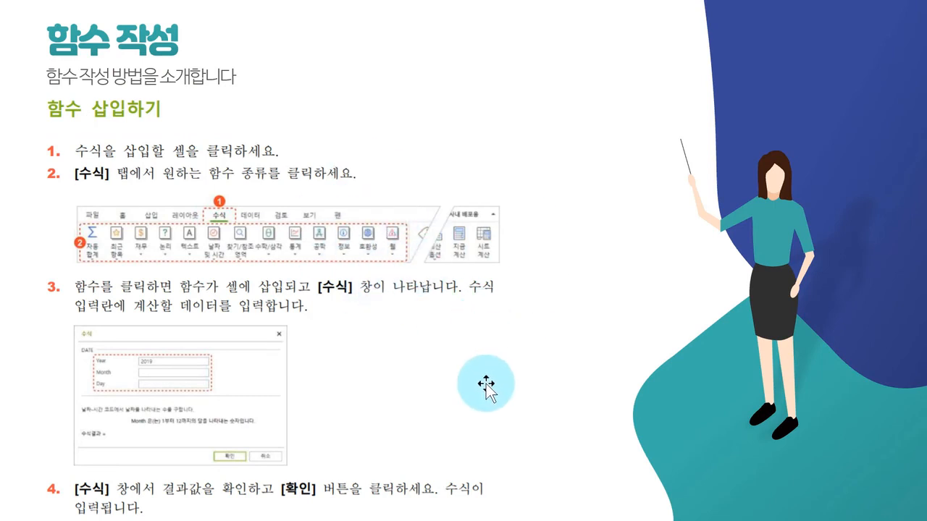
{"action": "scroll", "coordinate": [485, 385], "scroll_direction": "down", "scroll_amount": 1}
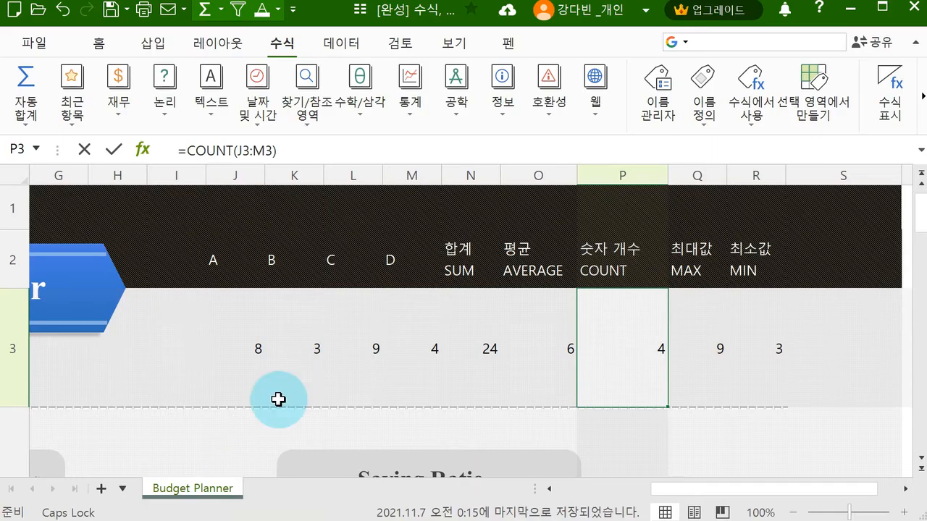
Insert a clustered horizontal bar chart from the Summary table in C6:R10.
{"action": "scroll", "coordinate": [292, 373], "scroll_direction": "down", "scroll_amount": 2}
{"action": "scroll", "coordinate": [385, 315], "scroll_direction": "up", "scroll_amount": 1}
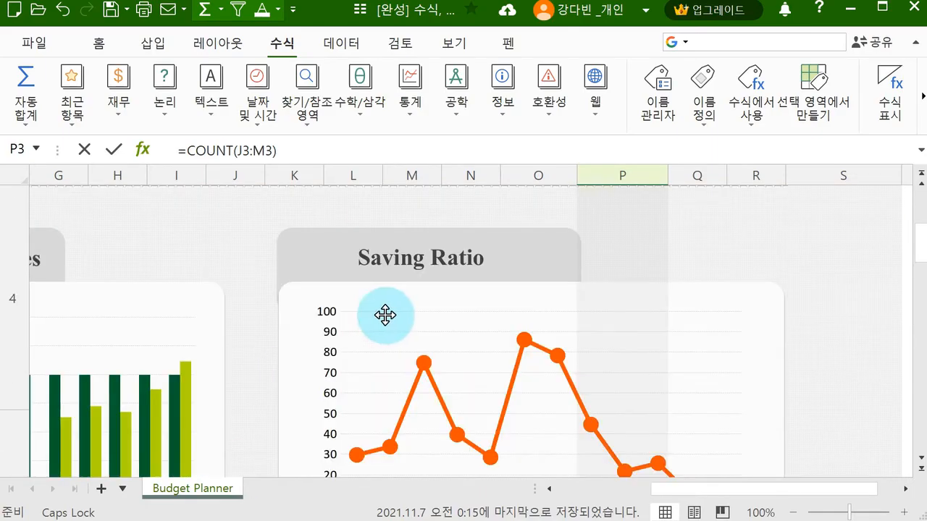
{"action": "left_click_drag", "start_coordinate": [659, 489], "coordinate": [496, 488]}
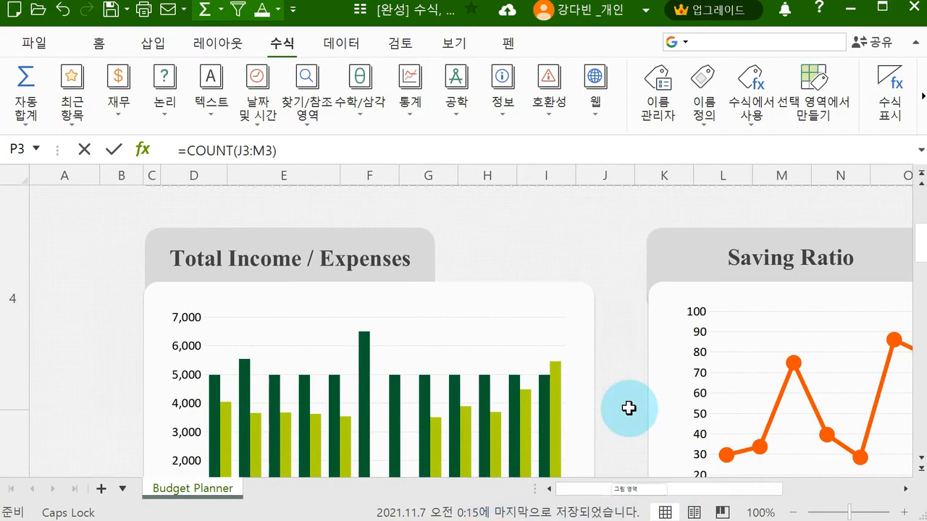
{"action": "scroll", "coordinate": [631, 362], "scroll_direction": "up", "scroll_amount": 1}
{"action": "left_click", "coordinate": [630, 364]}
{"action": "scroll", "coordinate": [630, 365], "scroll_direction": "down", "scroll_amount": 1, "text": "ctrl"}
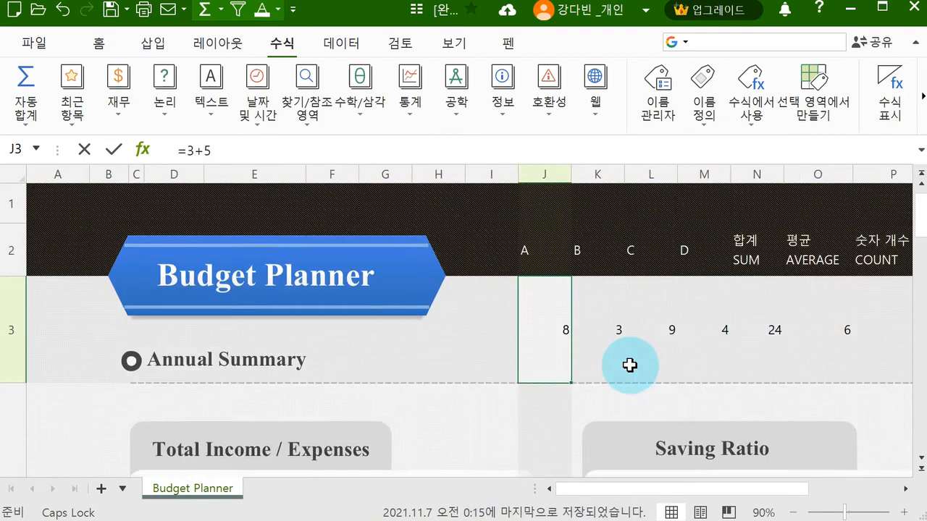
{"action": "scroll", "coordinate": [629, 365], "scroll_direction": "down", "scroll_amount": 1, "text": "ctrl"}
{"action": "scroll", "coordinate": [627, 366], "scroll_direction": "down", "scroll_amount": 3}
{"action": "scroll", "coordinate": [538, 389], "scroll_direction": "up", "scroll_amount": 3}
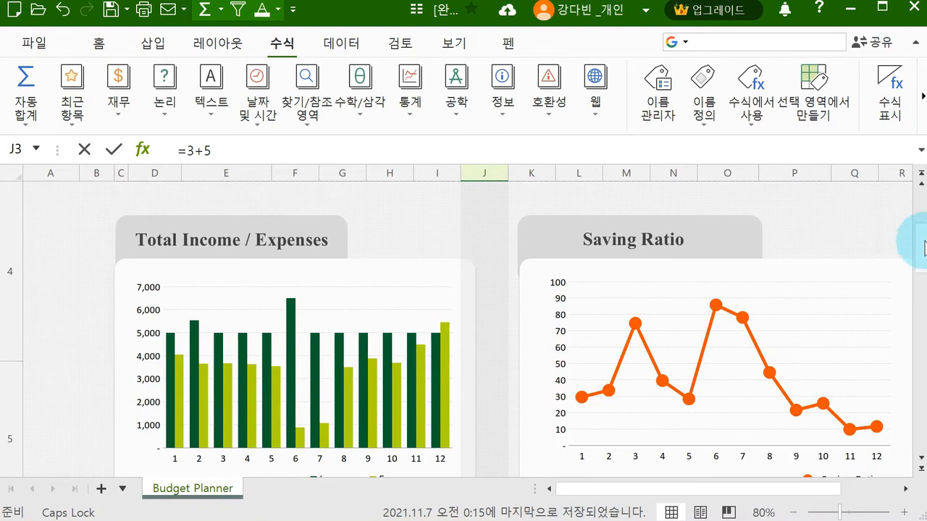
{"action": "scroll", "coordinate": [899, 249], "scroll_direction": "down", "scroll_amount": 3}
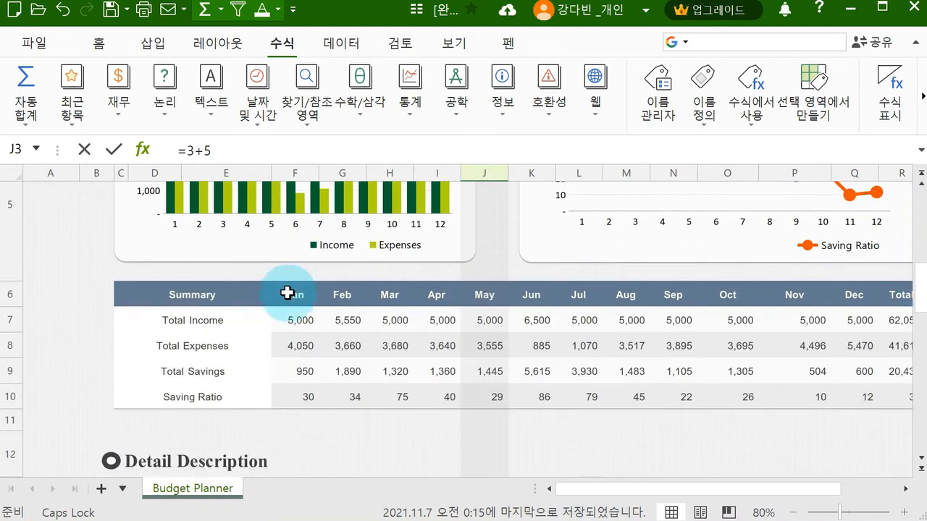
{"action": "left_click_drag", "start_coordinate": [157, 298], "coordinate": [96, 396]}
{"action": "left_click_drag", "start_coordinate": [816, 496], "coordinate": [507, 385]}
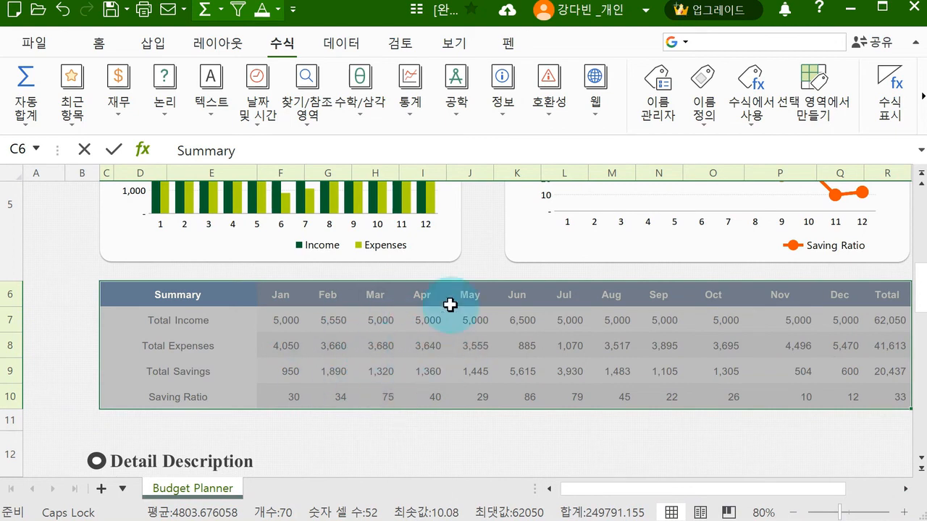
{"action": "left_click", "coordinate": [153, 49]}
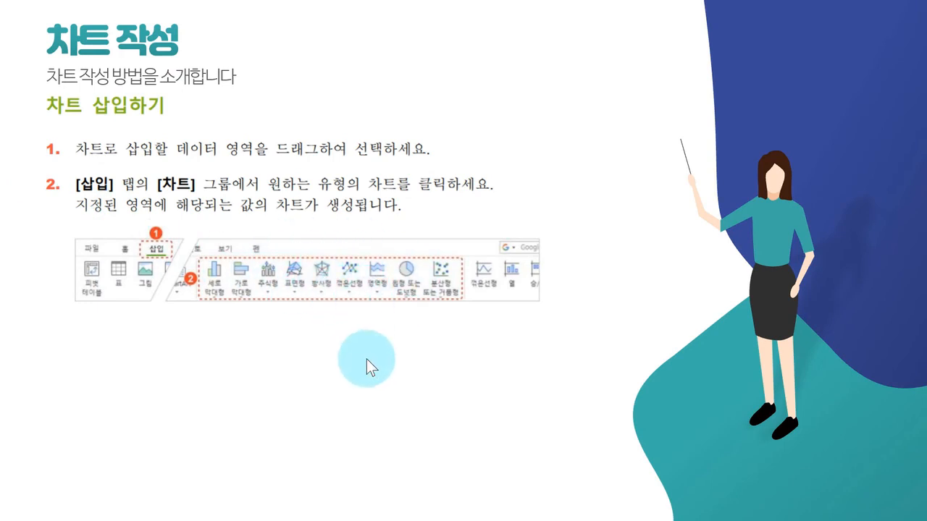
{"action": "left_click", "coordinate": [352, 349]}
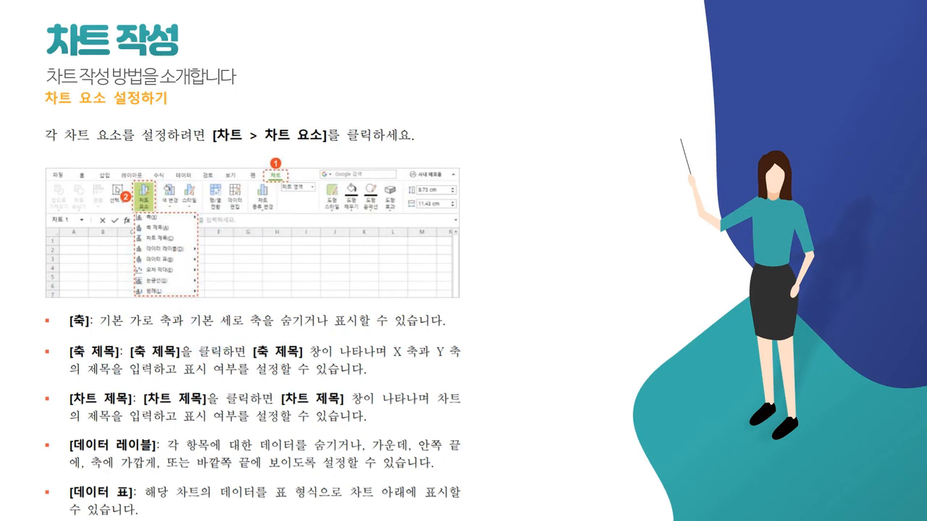
{"action": "left_click", "coordinate": [133, 517]}
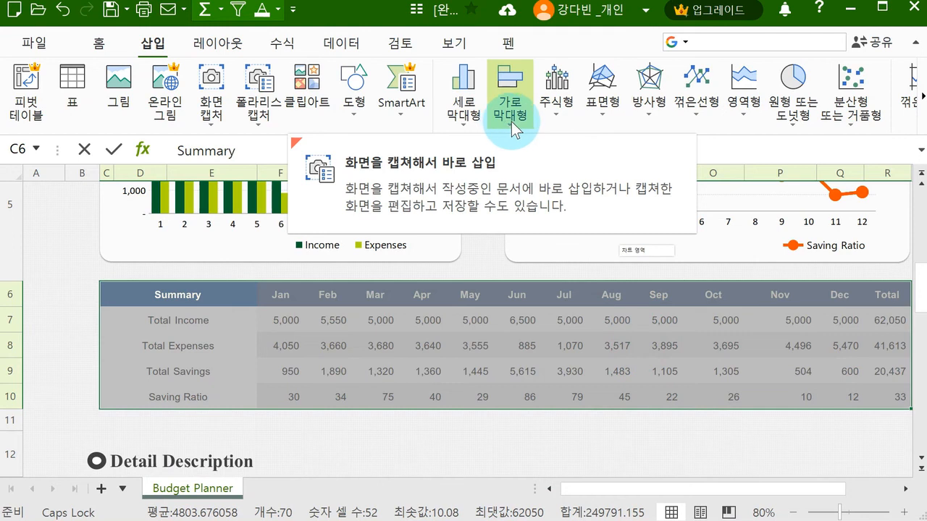
{"action": "left_click", "coordinate": [511, 95]}
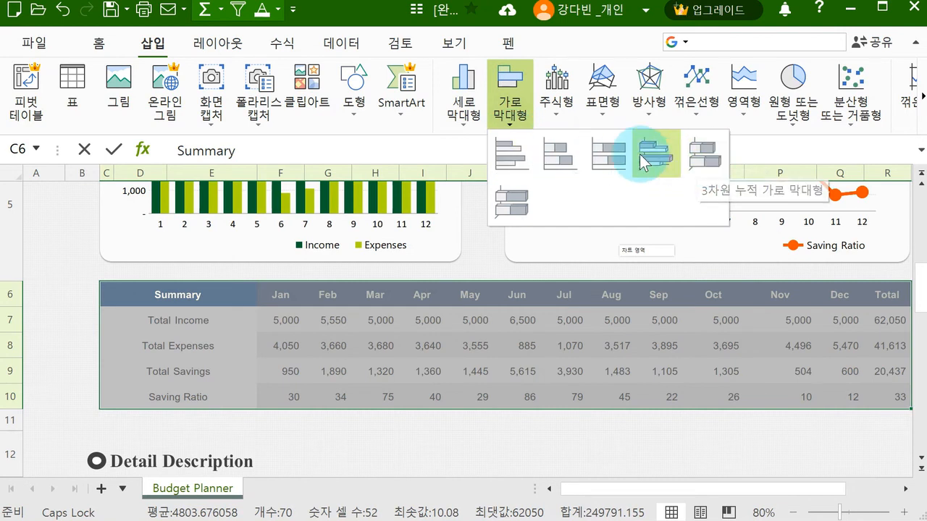
{"action": "left_click", "coordinate": [520, 168]}
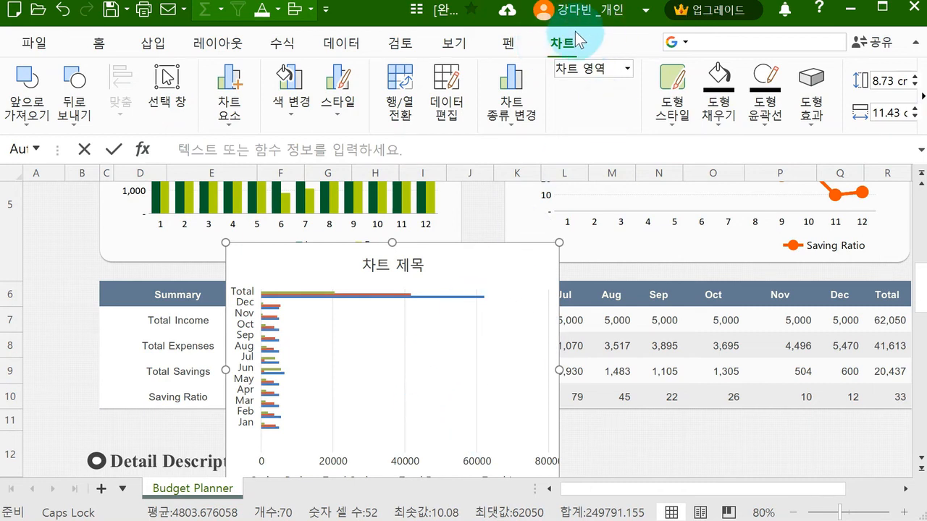
Show an X-axis title reading 값 on the Summary bar chart.
{"action": "left_click", "coordinate": [237, 116]}
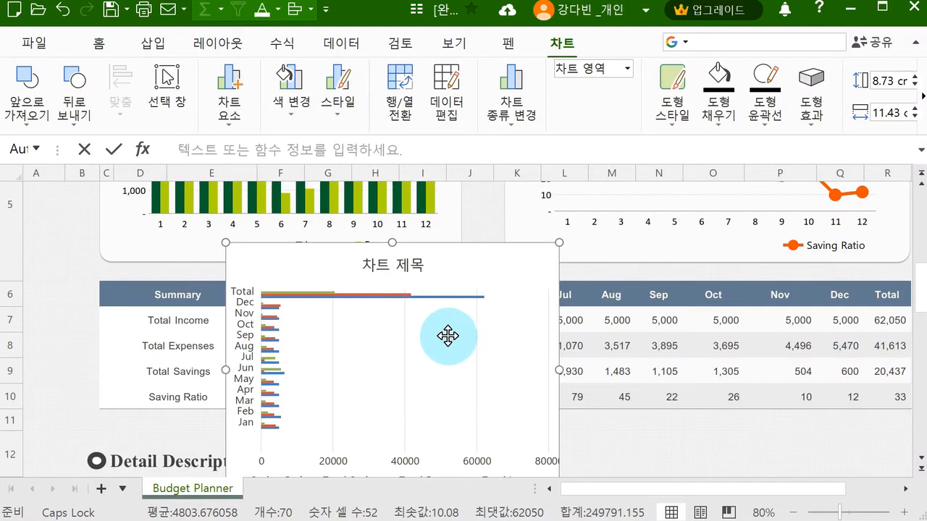
{"action": "left_click", "coordinate": [225, 112]}
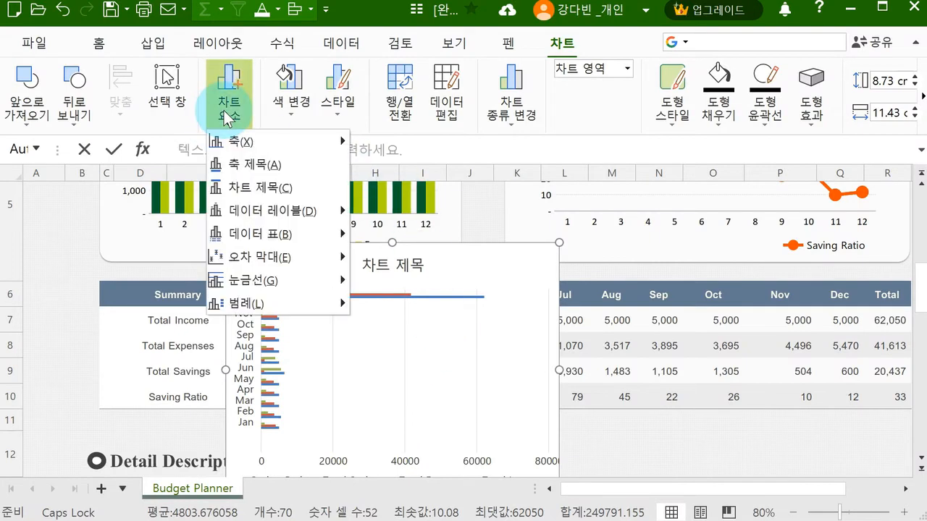
{"action": "left_click", "coordinate": [268, 168]}
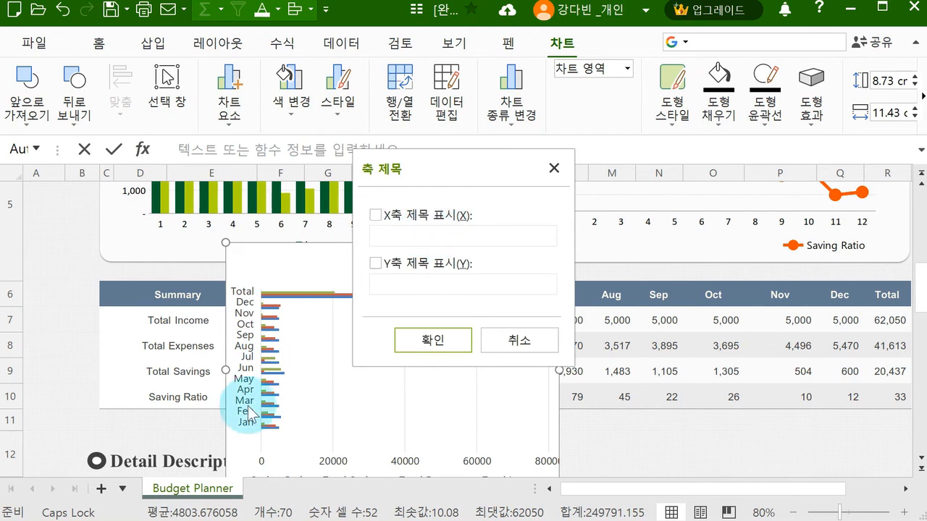
{"action": "left_click", "coordinate": [417, 215]}
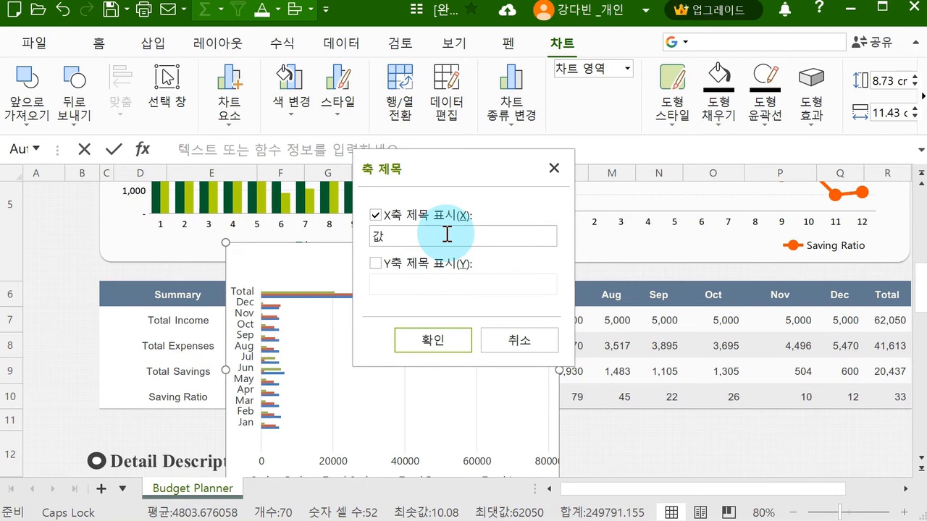
{"action": "left_click", "coordinate": [435, 342]}
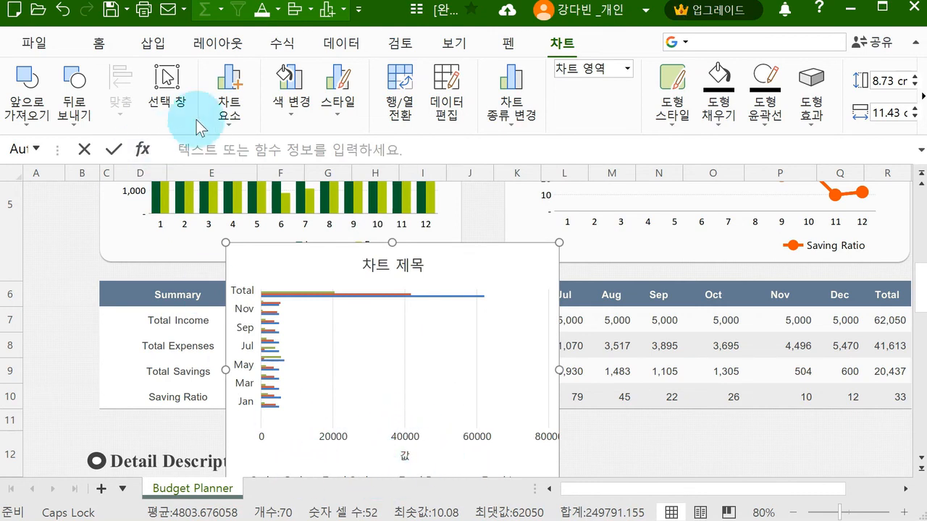
Show a Y-axis title reading 월 on the bar chart.
{"action": "left_click", "coordinate": [229, 94]}
{"action": "left_click", "coordinate": [241, 164]}
{"action": "left_click", "coordinate": [444, 268]}
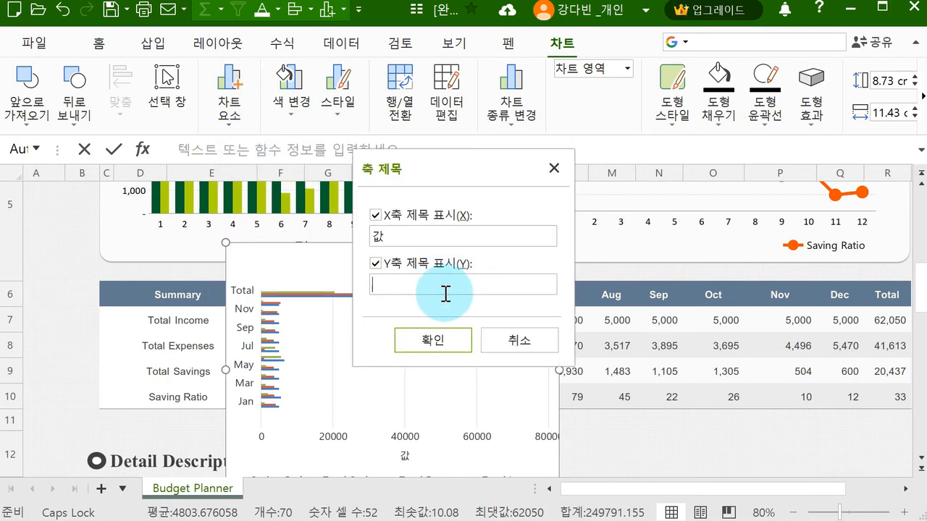
{"action": "left_click", "coordinate": [457, 339]}
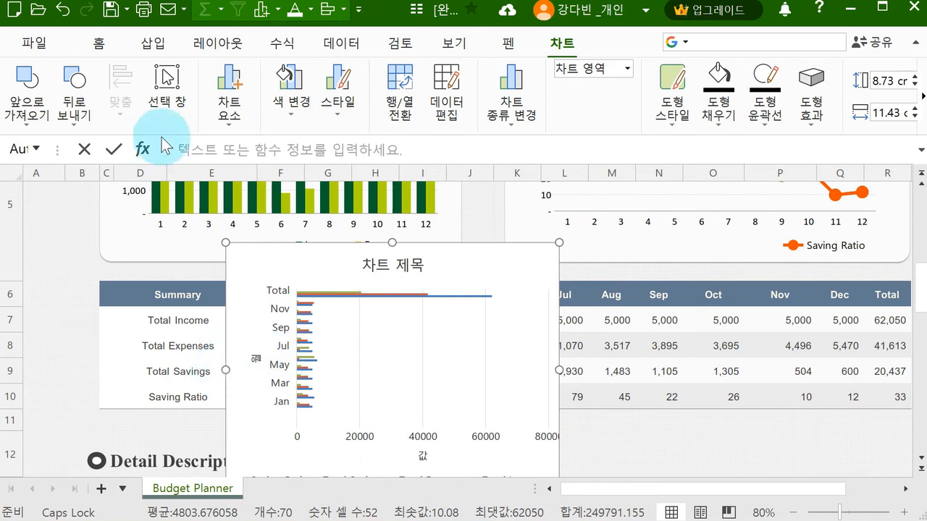
{"action": "left_click", "coordinate": [210, 97]}
{"action": "left_click", "coordinate": [240, 161]}
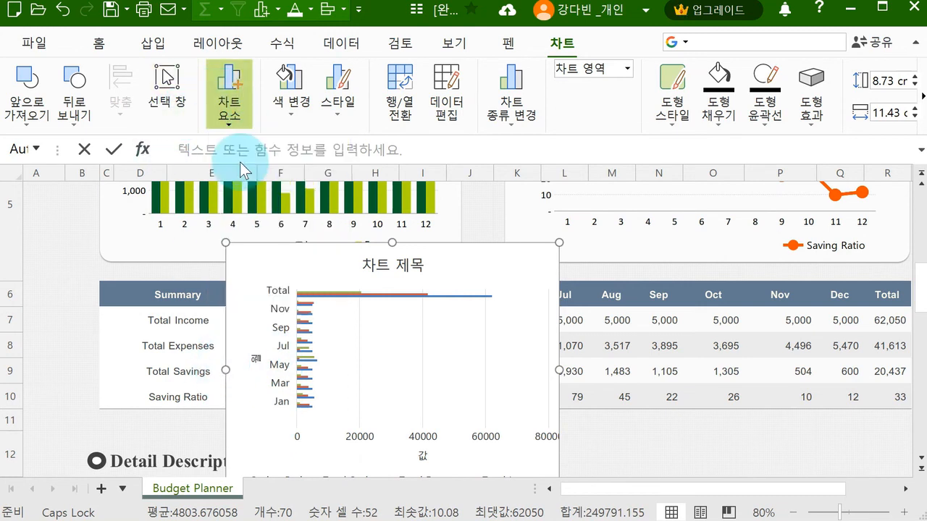
{"action": "left_click", "coordinate": [427, 215]}
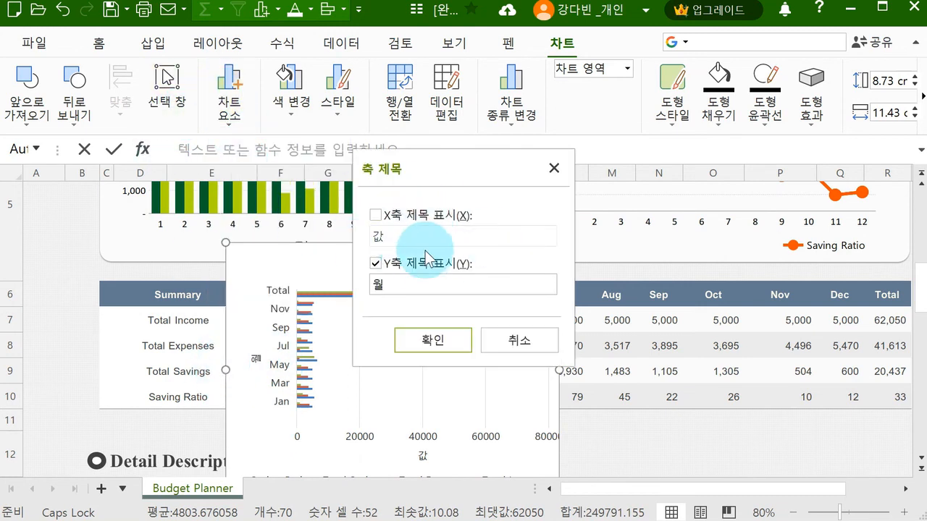
{"action": "left_click", "coordinate": [455, 268]}
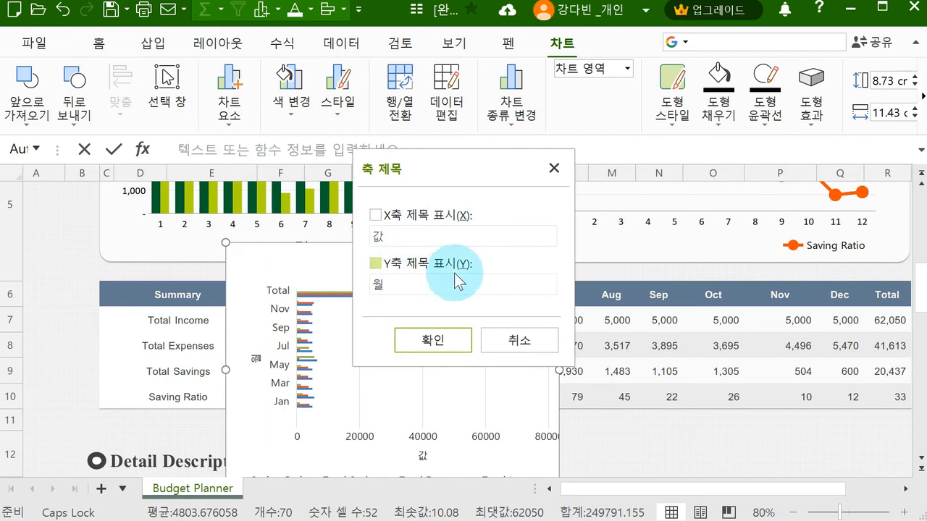
{"action": "left_click", "coordinate": [532, 340]}
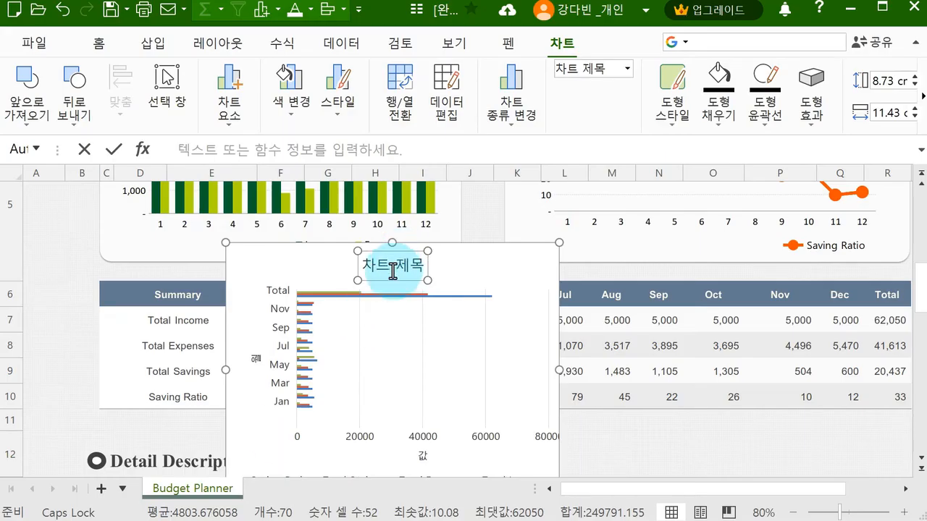
Replace the bar chart's title with 월별 데이터 현황.
{"action": "left_click", "coordinate": [227, 90]}
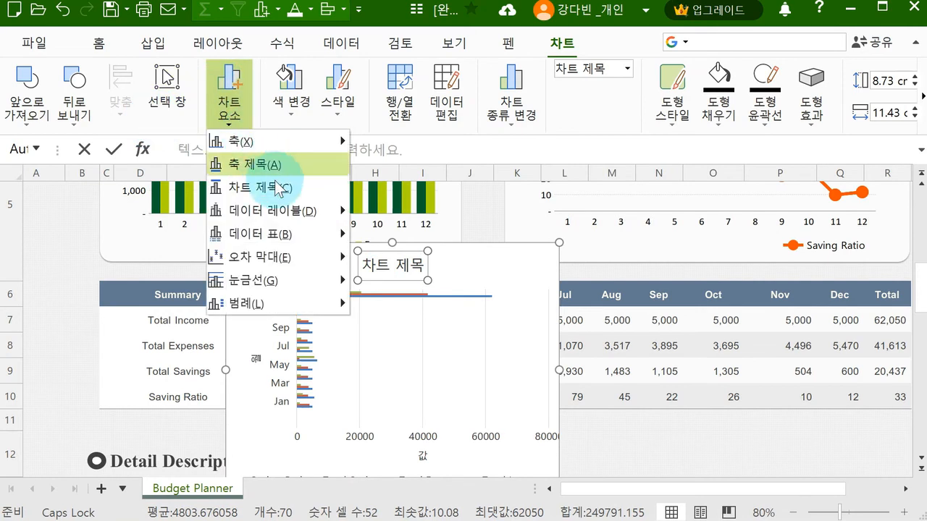
{"action": "left_click", "coordinate": [278, 188]}
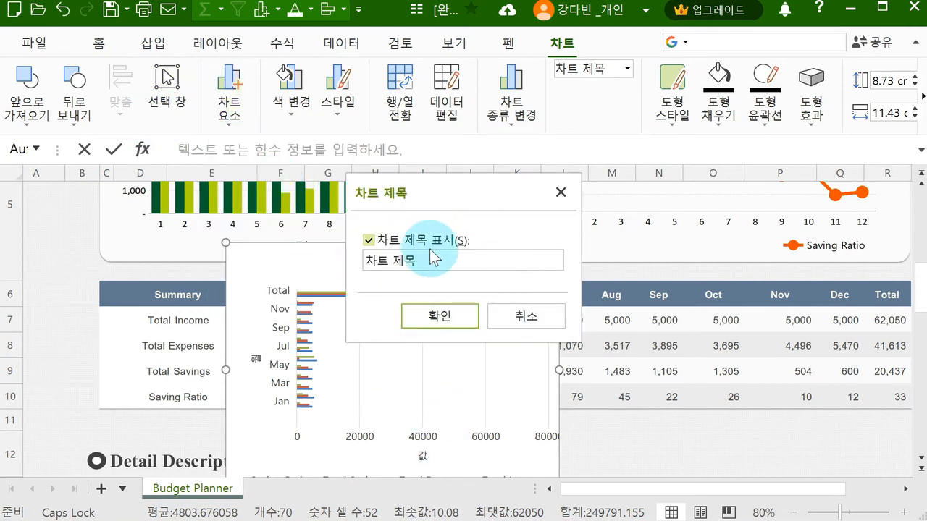
{"action": "left_click_drag", "start_coordinate": [470, 257], "coordinate": [161, 244]}
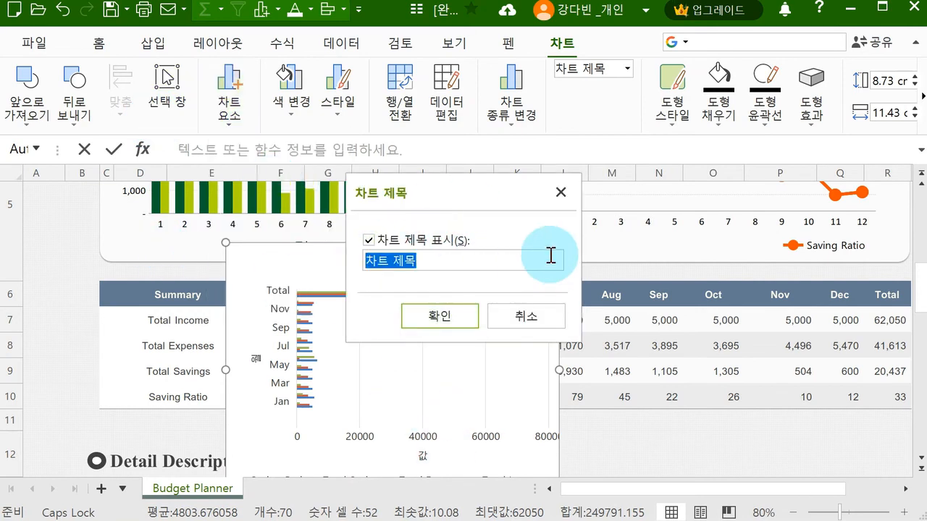
{"action": "type", "text": "월별 데이터 현황"}
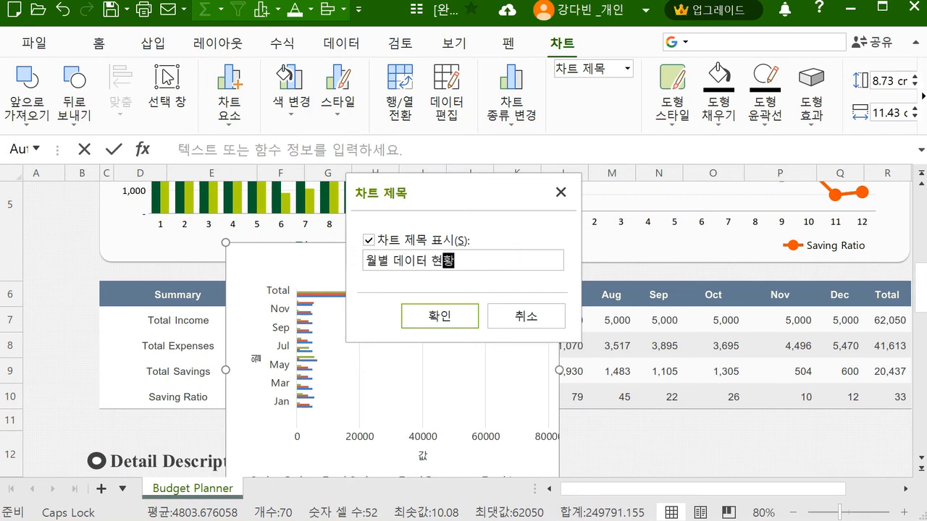
{"action": "key", "text": "Return"}
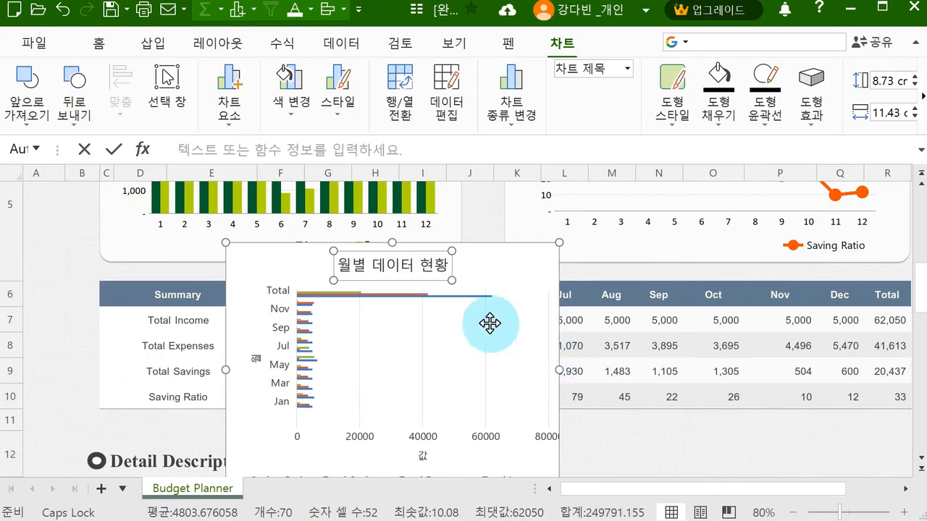
Try centred data labels on all bars of the chart and undo them.
{"action": "left_click", "coordinate": [229, 87]}
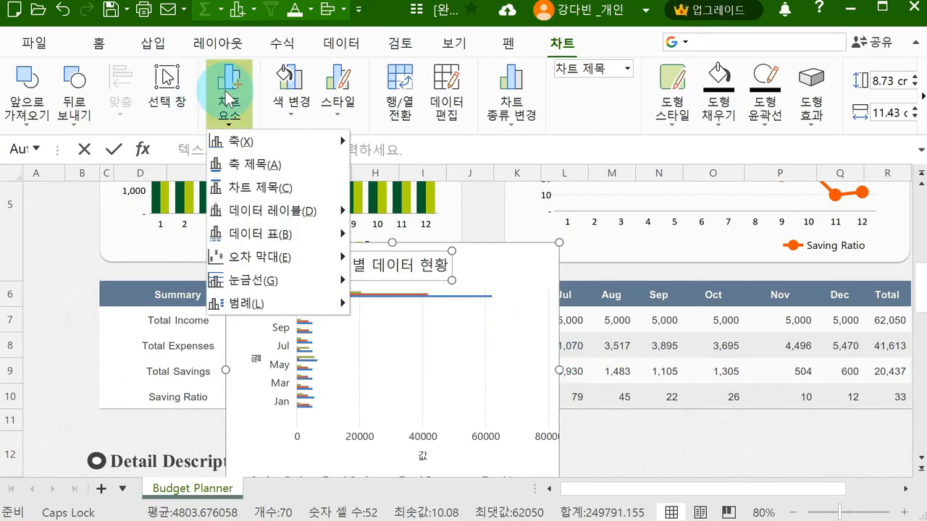
{"action": "mouse_move", "coordinate": [296, 200]}
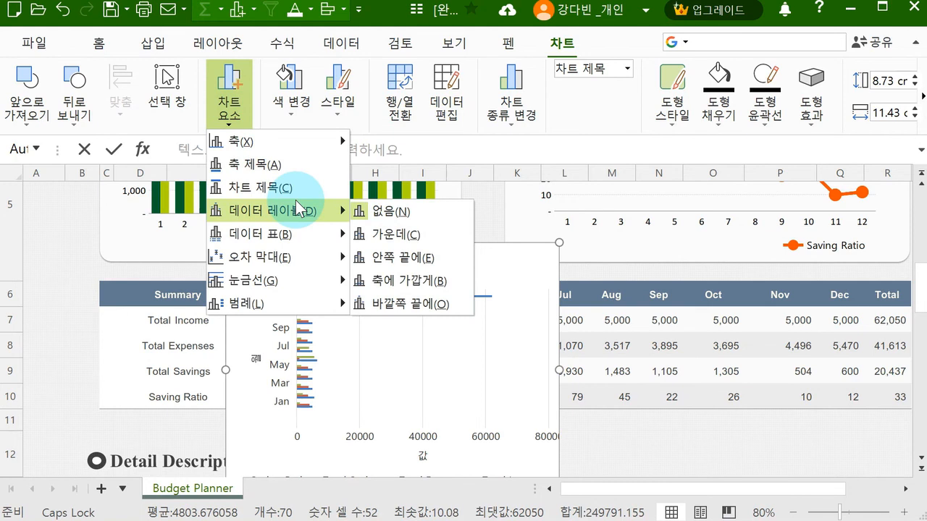
{"action": "left_click", "coordinate": [396, 237]}
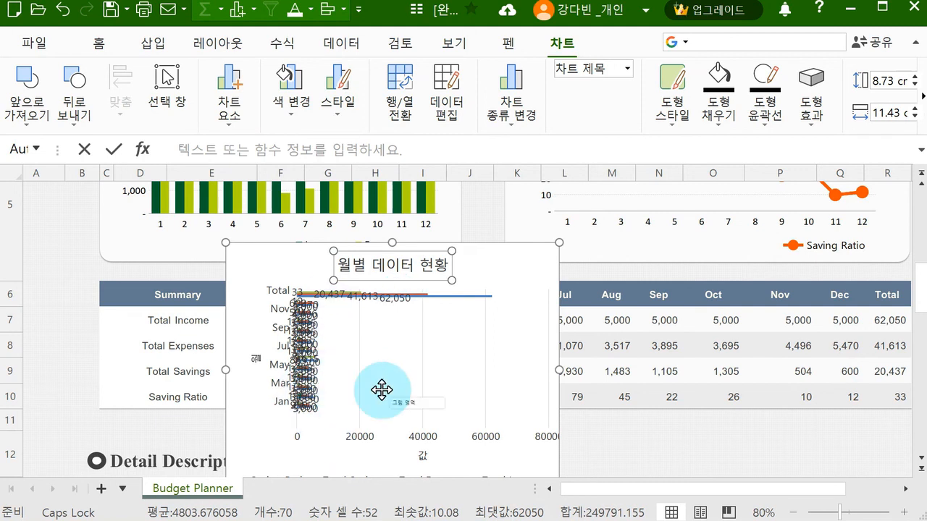
{"action": "key", "text": "ctrl+z"}
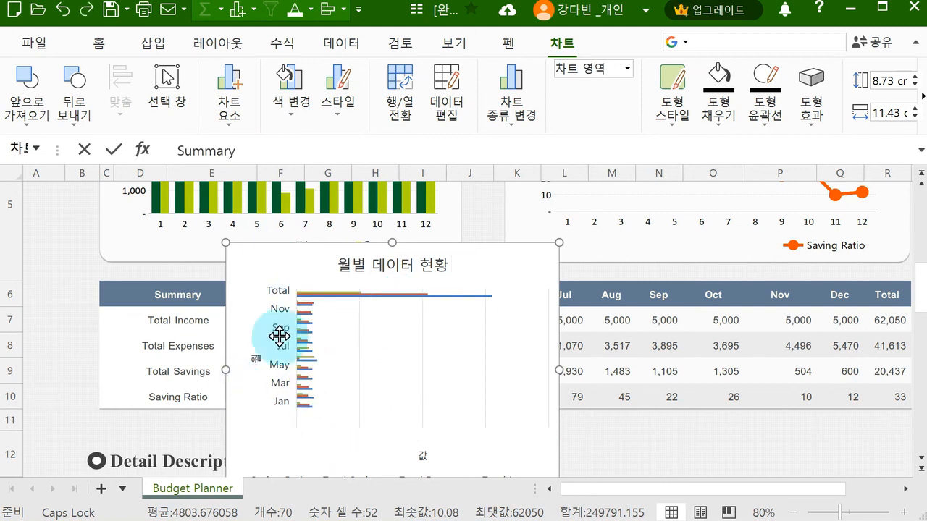
Try centred data labels with the Total Income series selected, undo them and close the formatting pane.
{"action": "left_click", "coordinate": [476, 296]}
{"action": "double_click", "coordinate": [474, 296]}
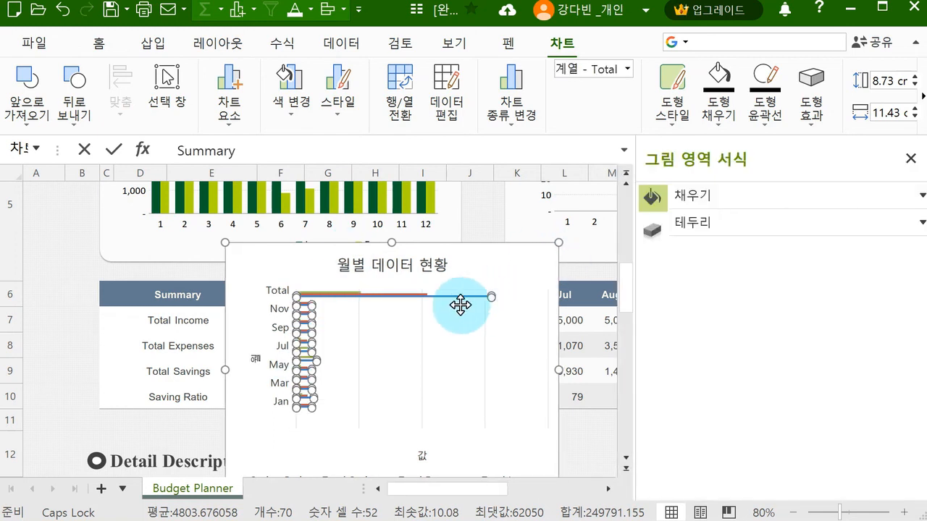
{"action": "left_click", "coordinate": [226, 101]}
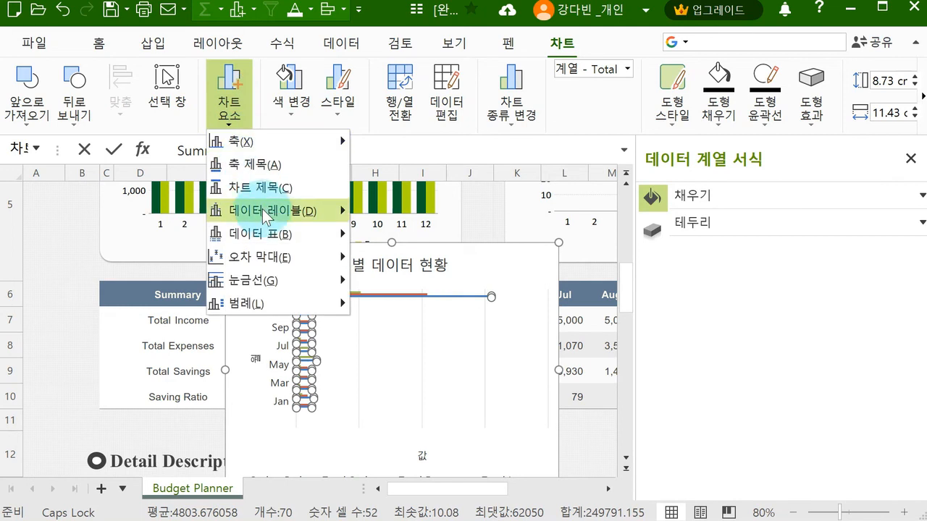
{"action": "mouse_move", "coordinate": [297, 211]}
{"action": "left_click", "coordinate": [403, 234]}
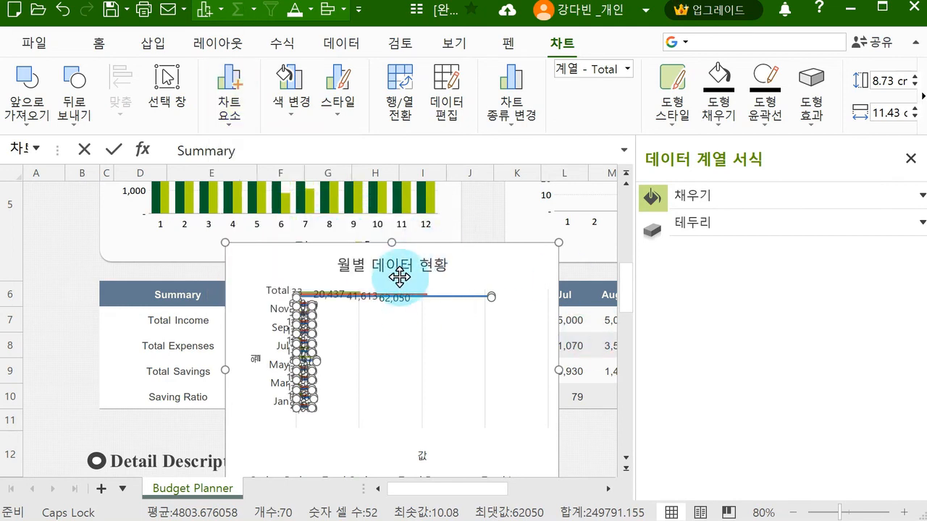
{"action": "left_click", "coordinate": [340, 298]}
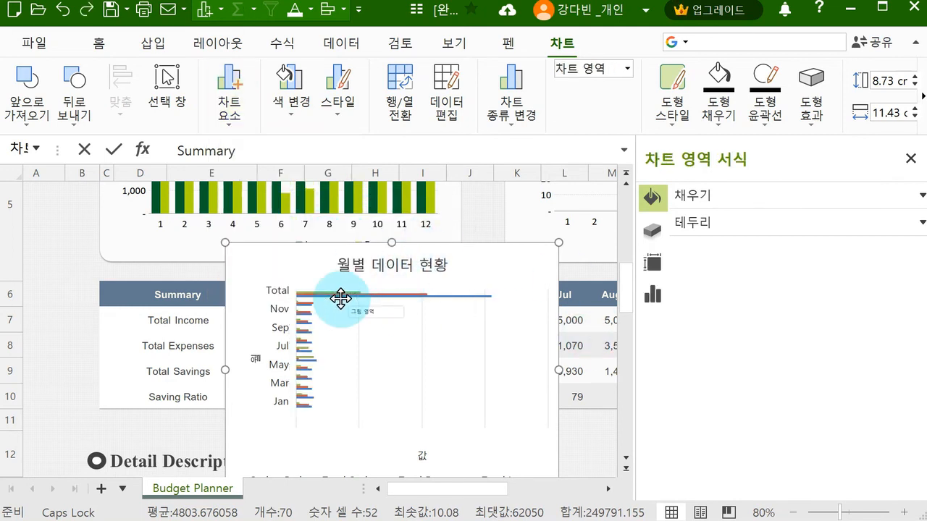
{"action": "left_click", "coordinate": [922, 164]}
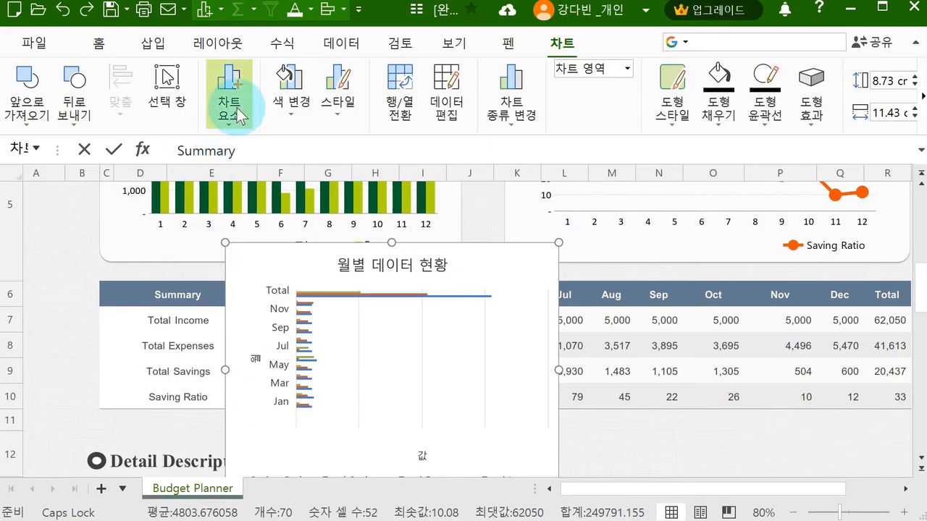
Try a data table with legend keys below the bar chart and undo it.
{"action": "left_click", "coordinate": [239, 116]}
{"action": "mouse_move", "coordinate": [296, 236]}
{"action": "left_click", "coordinate": [446, 258]}
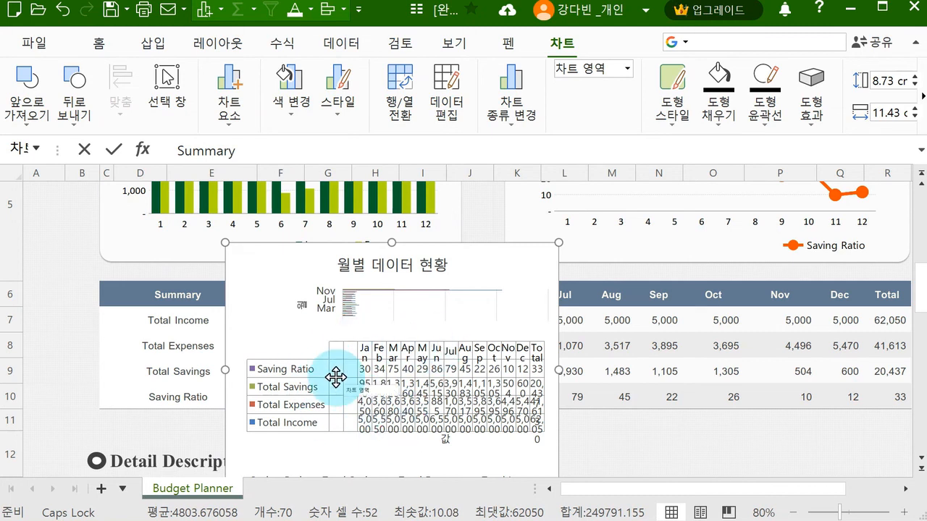
{"action": "key", "text": "ctrl+z"}
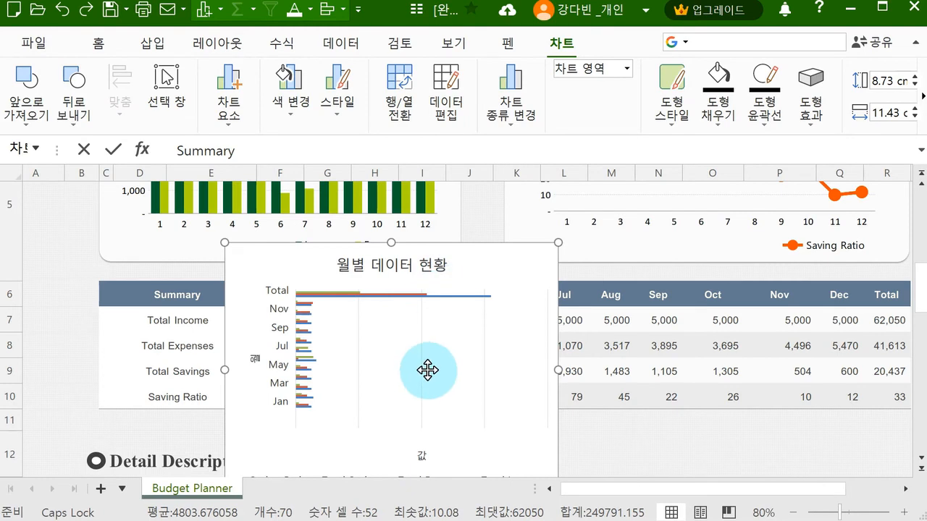
Turn off the primary major vertical gridlines of the bar chart.
{"action": "left_click", "coordinate": [241, 103]}
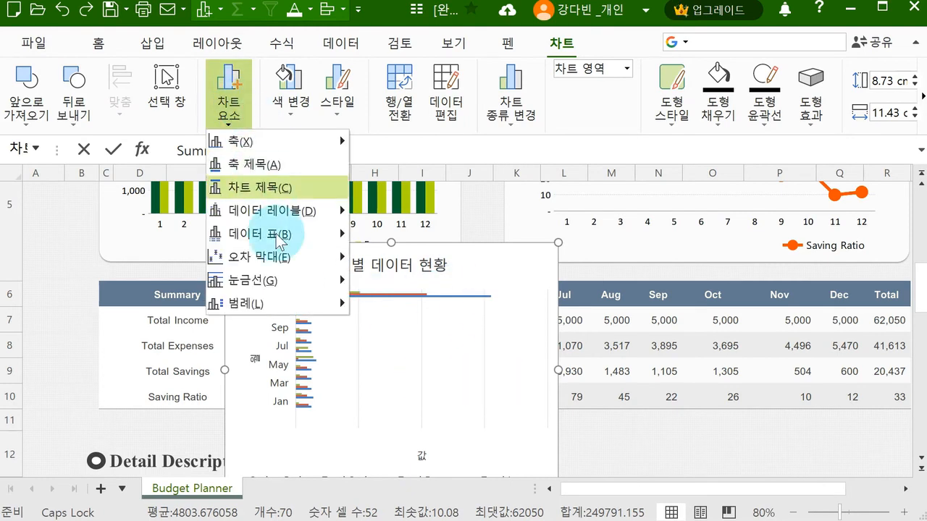
{"action": "mouse_move", "coordinate": [303, 279]}
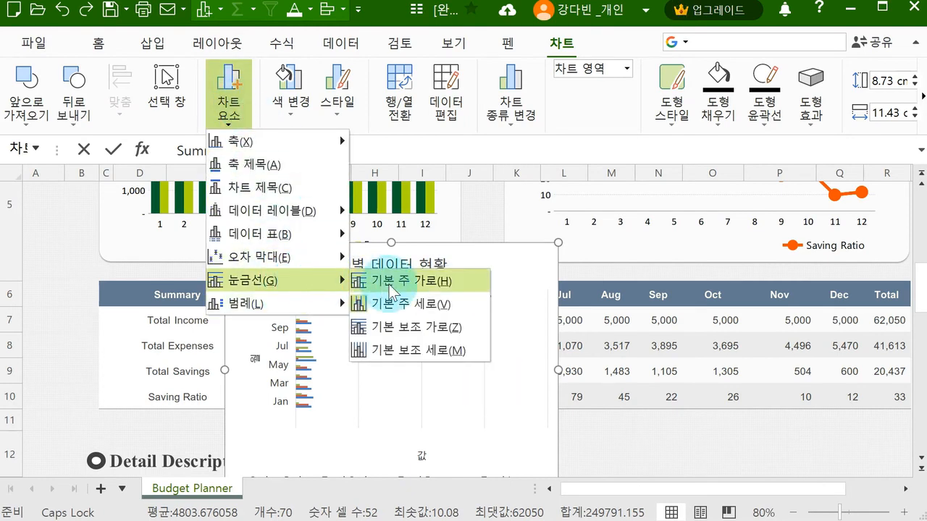
{"action": "left_click", "coordinate": [400, 303]}
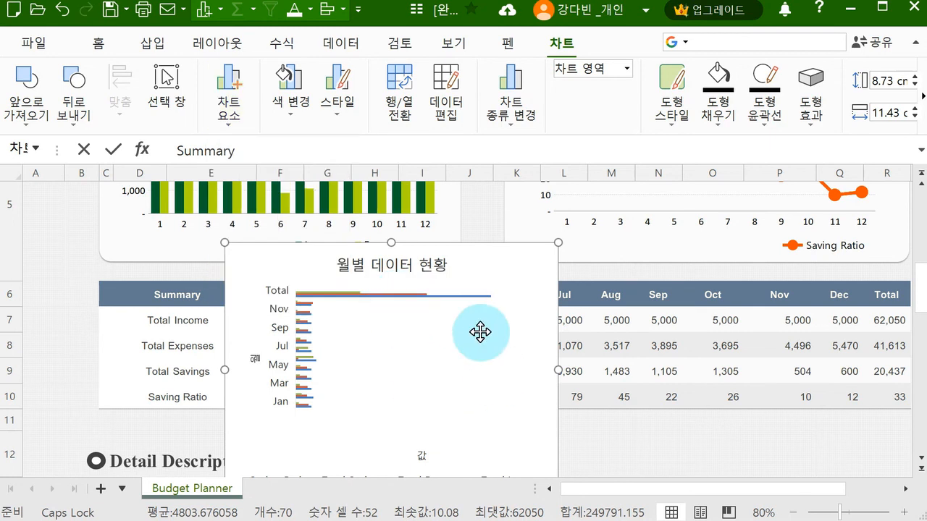
Try primary major horizontal gridlines on the bar chart and turn them off again.
{"action": "left_click", "coordinate": [234, 120]}
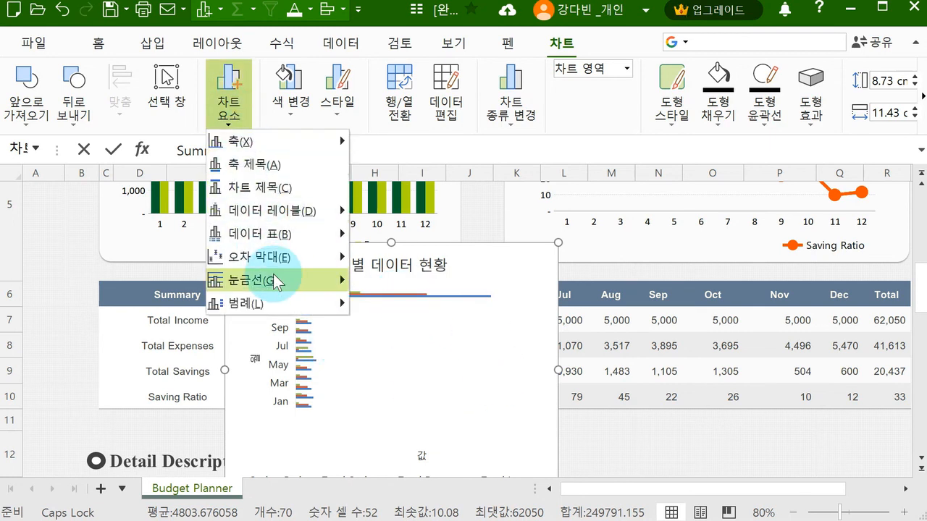
{"action": "mouse_move", "coordinate": [273, 277]}
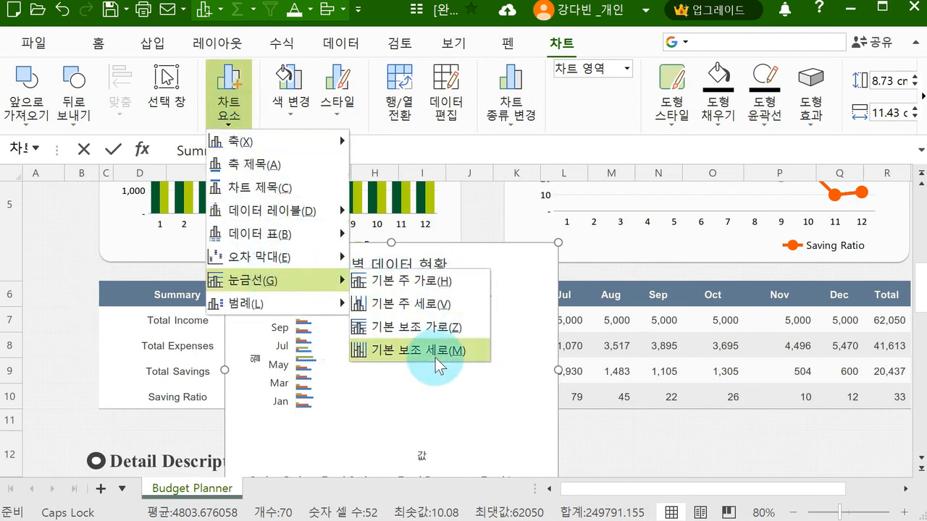
{"action": "left_click", "coordinate": [427, 281]}
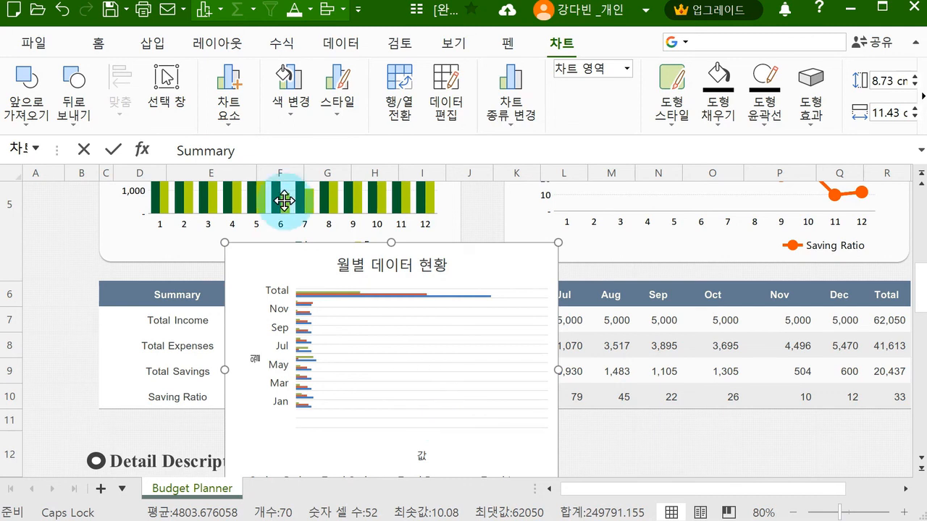
{"action": "left_click", "coordinate": [241, 115]}
{"action": "mouse_move", "coordinate": [284, 279]}
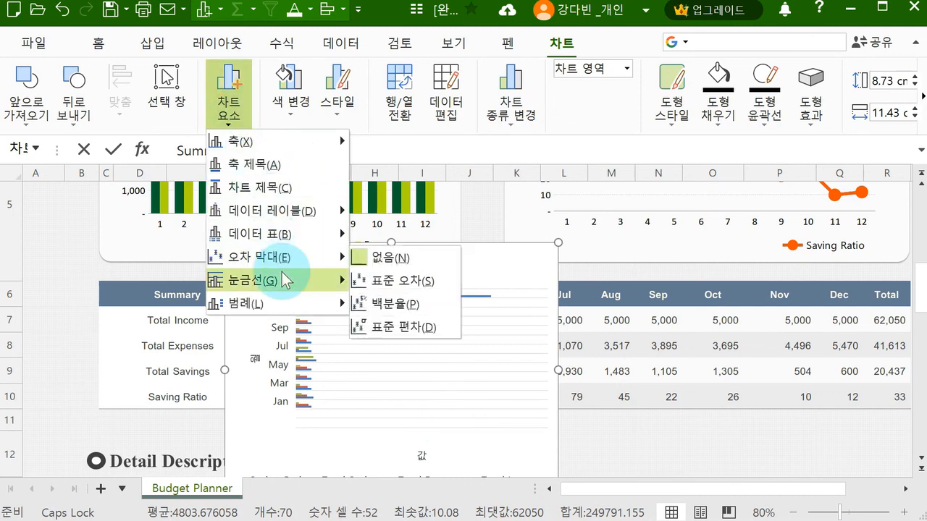
{"action": "left_click", "coordinate": [369, 281]}
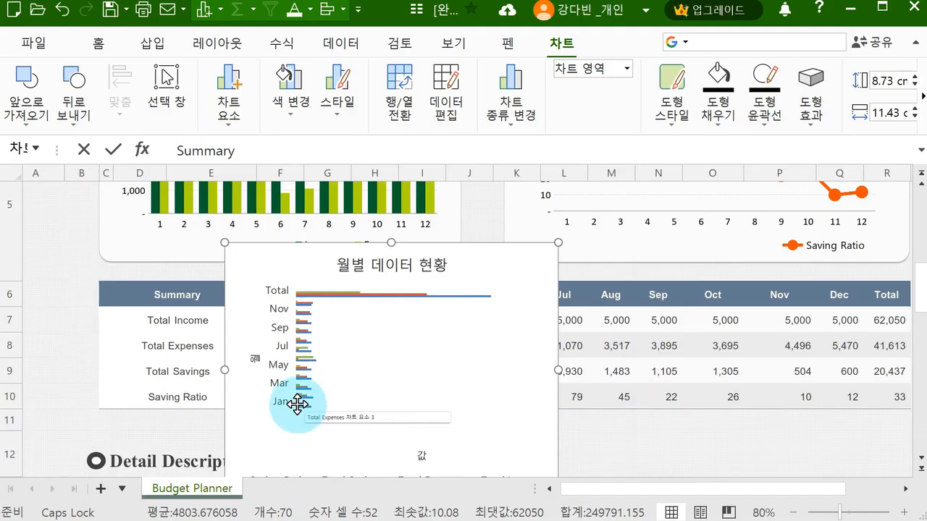
Enlarge the bar chart from its lower-right corner to about 14.54 cm high and 23.3 cm wide.
{"action": "scroll", "coordinate": [297, 404], "scroll_direction": "down", "scroll_amount": 1}
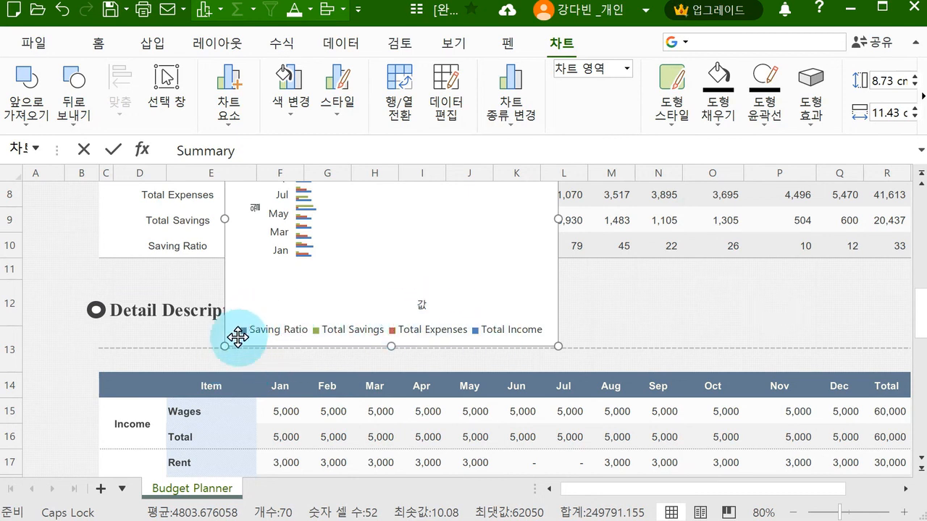
{"action": "scroll", "coordinate": [243, 330], "scroll_direction": "up", "scroll_amount": 1}
{"action": "scroll", "coordinate": [347, 352], "scroll_direction": "down", "scroll_amount": 1}
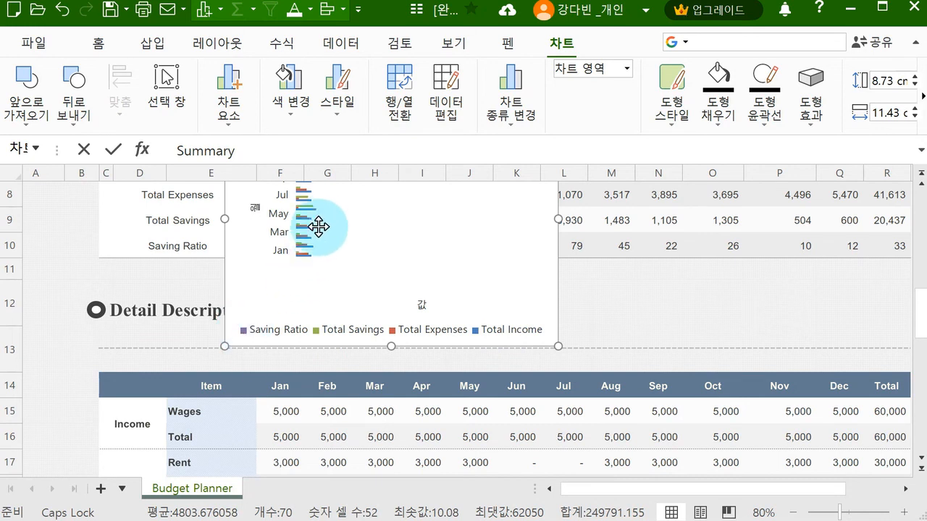
{"action": "left_click_drag", "start_coordinate": [557, 346], "coordinate": [904, 515]}
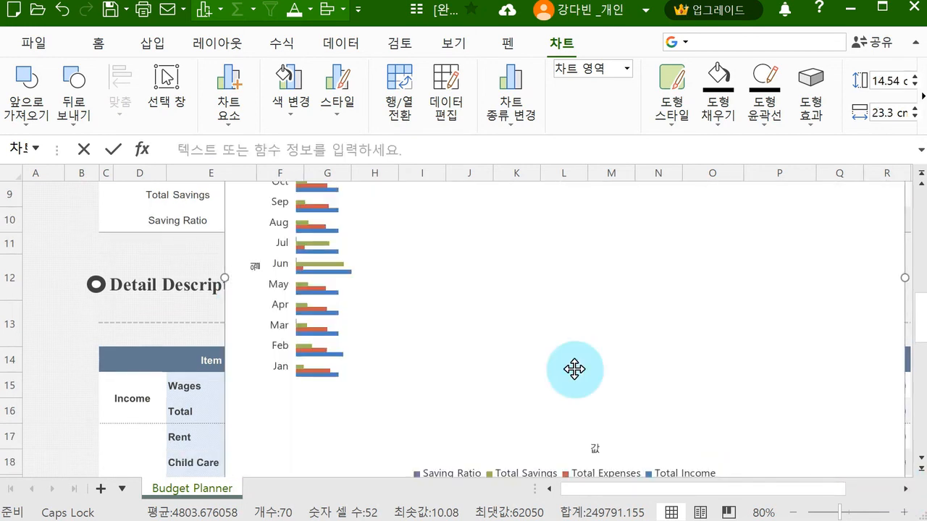
{"action": "scroll", "coordinate": [455, 360], "scroll_direction": "up", "scroll_amount": 1}
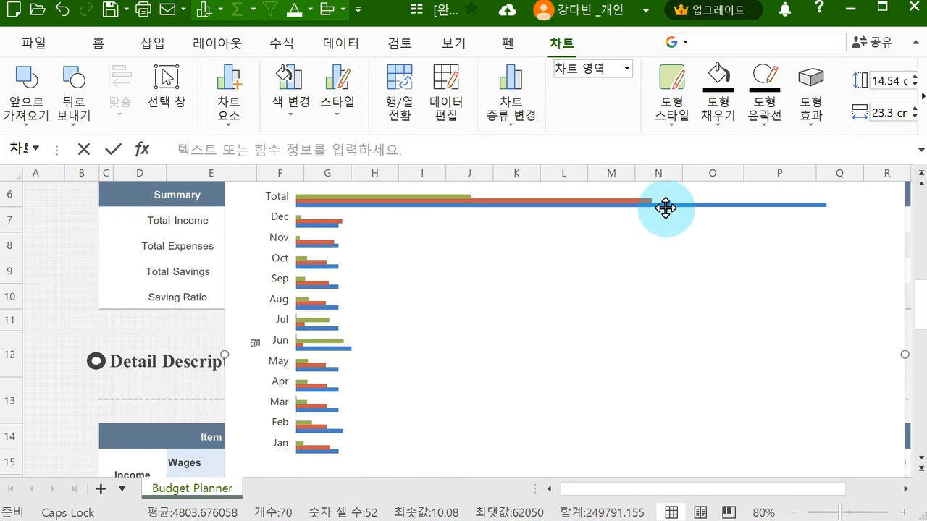
{"action": "scroll", "coordinate": [489, 315], "scroll_direction": "down", "scroll_amount": 1}
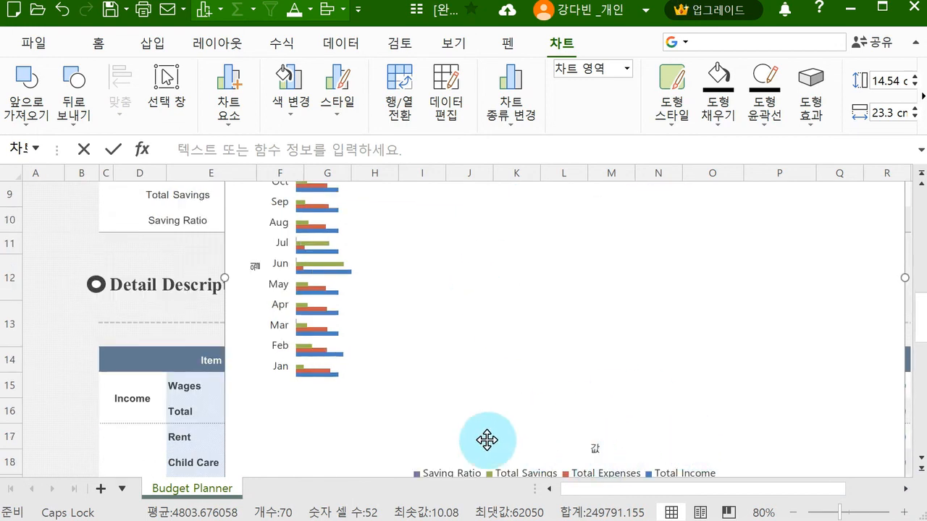